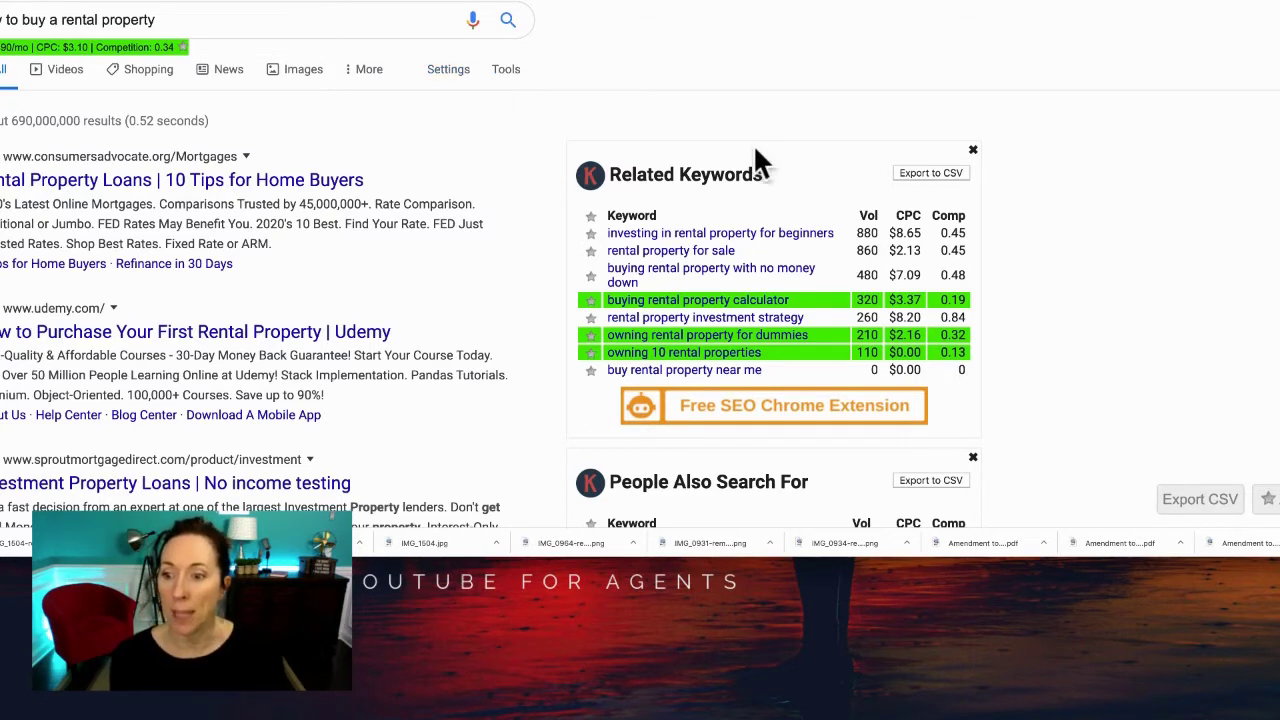
Step: Look over the Google and YouTube results for "how to buy a rental property" and open the channel's YouTube Studio dashboard
scroll(757, 160, down, 2)
scroll(763, 160, up, 2)
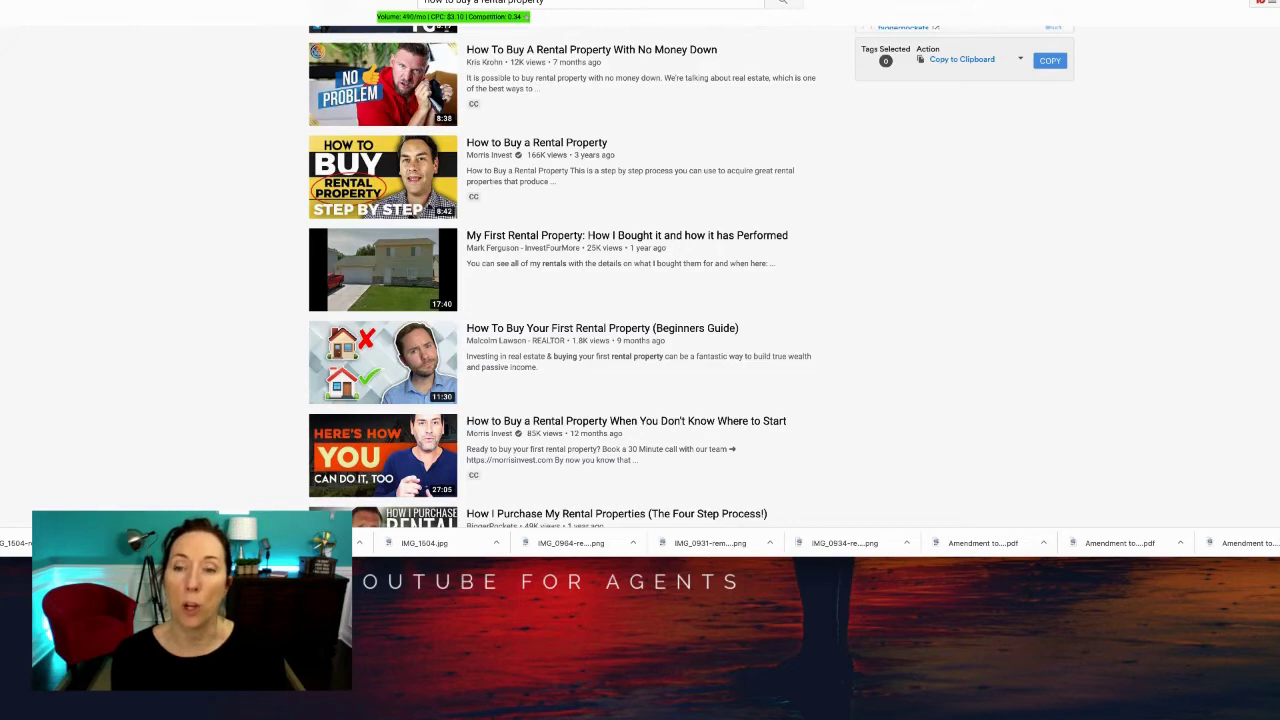
scroll(720, 51, up, 10)
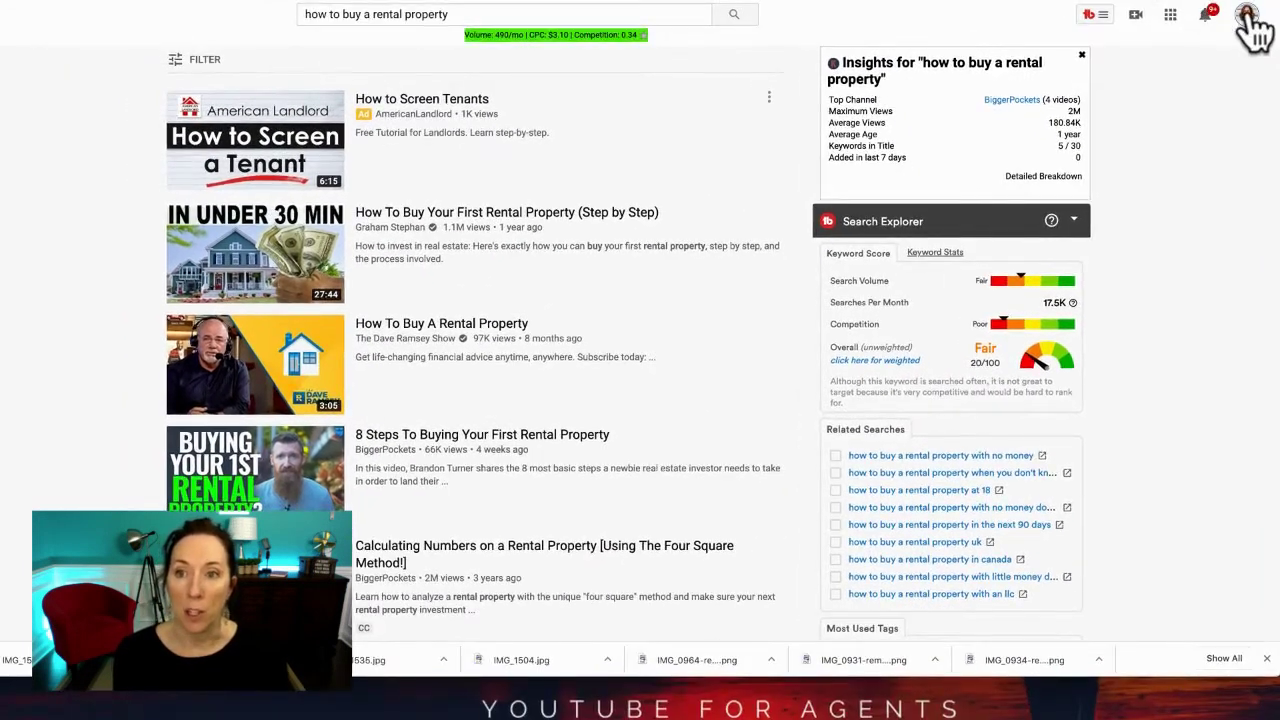
click(1246, 15)
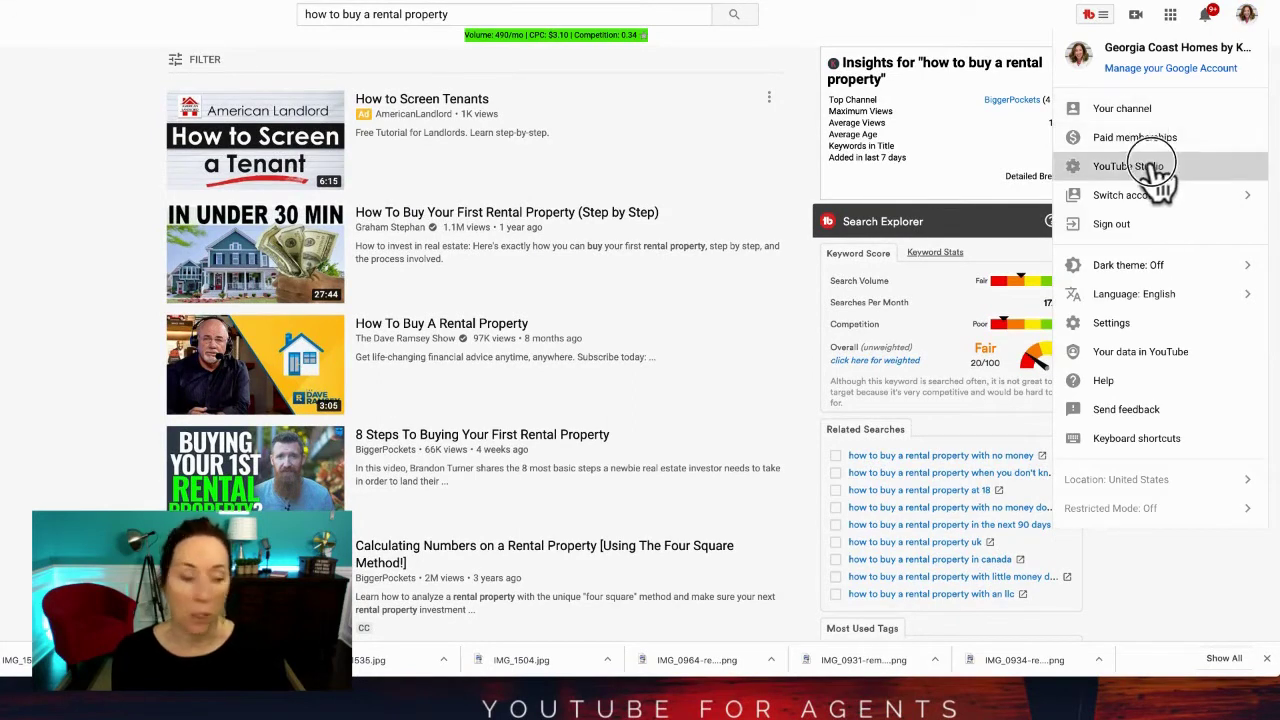
key(Escape)
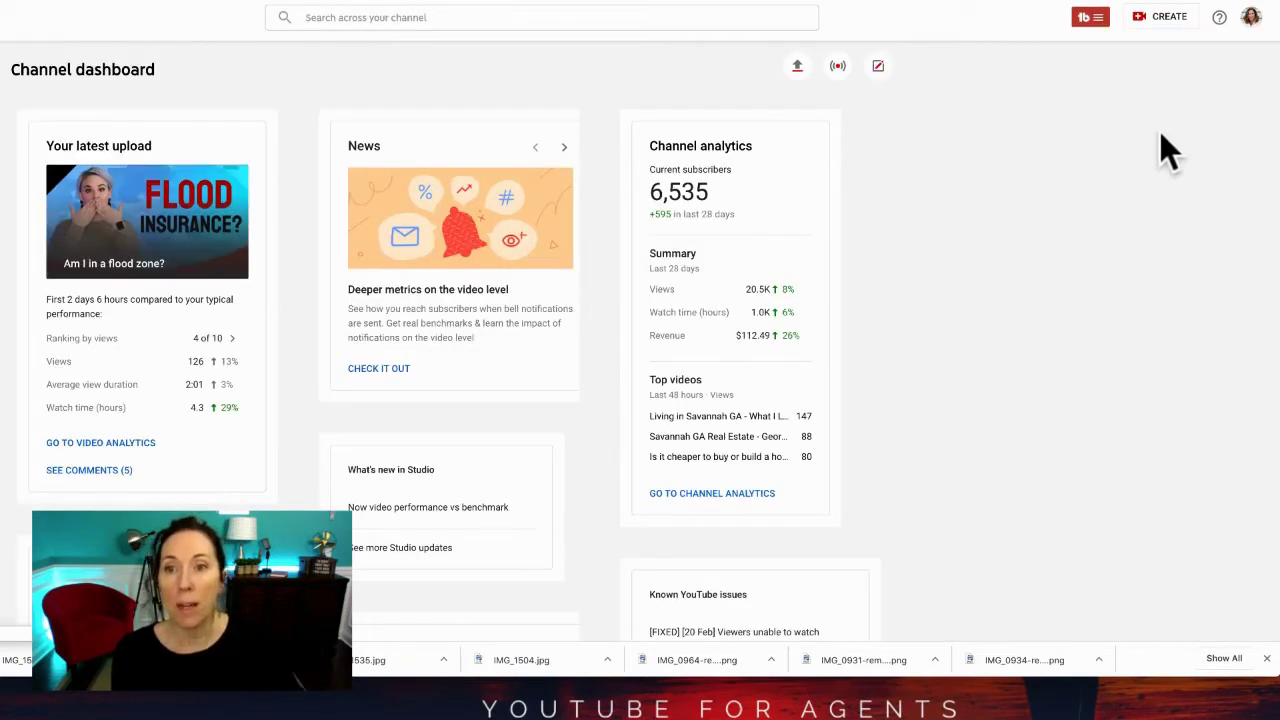
Step: Open TubeBuddy's SEO Studio and start a new optimization for the target keyword "how to buy a rental property"
click(1093, 20)
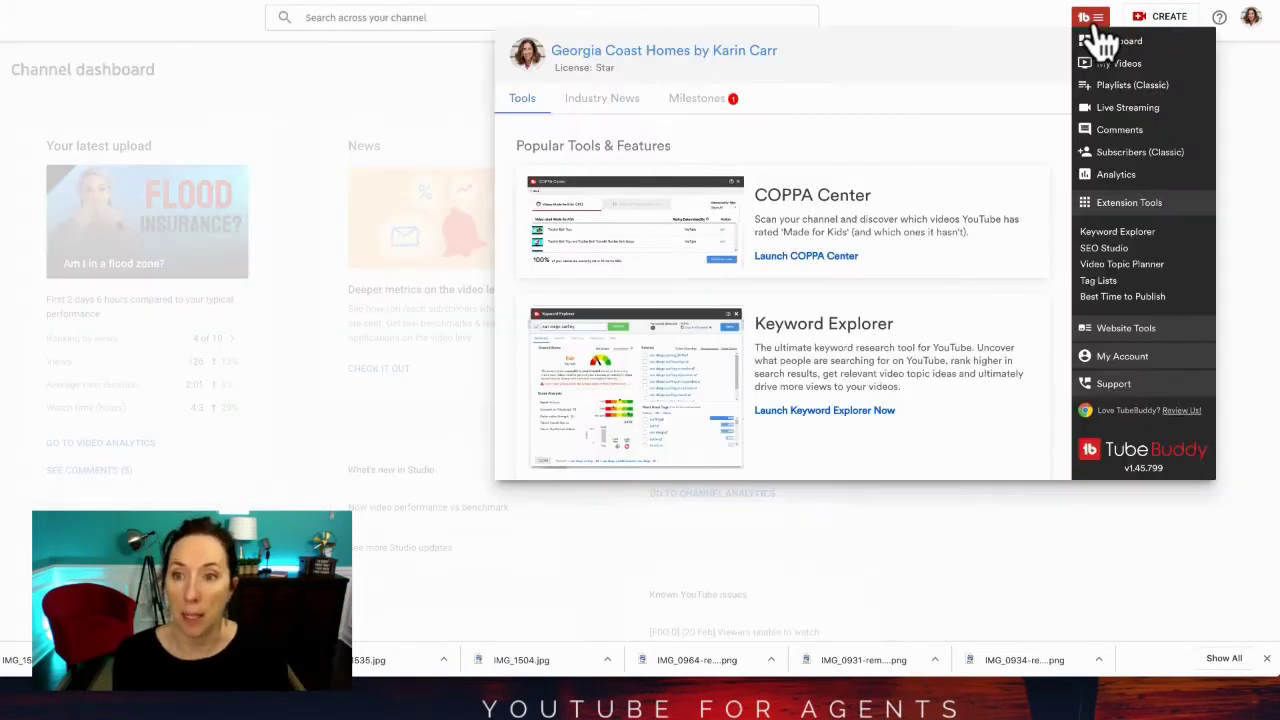
click(1120, 264)
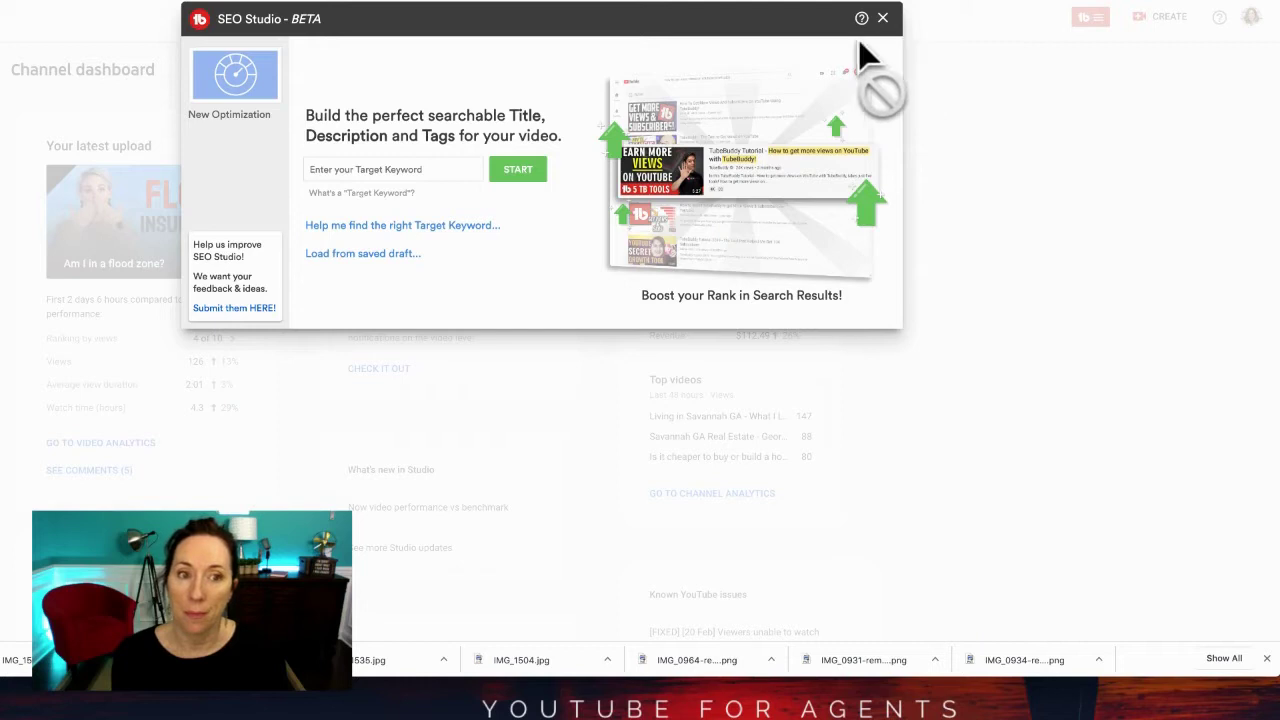
click(457, 168)
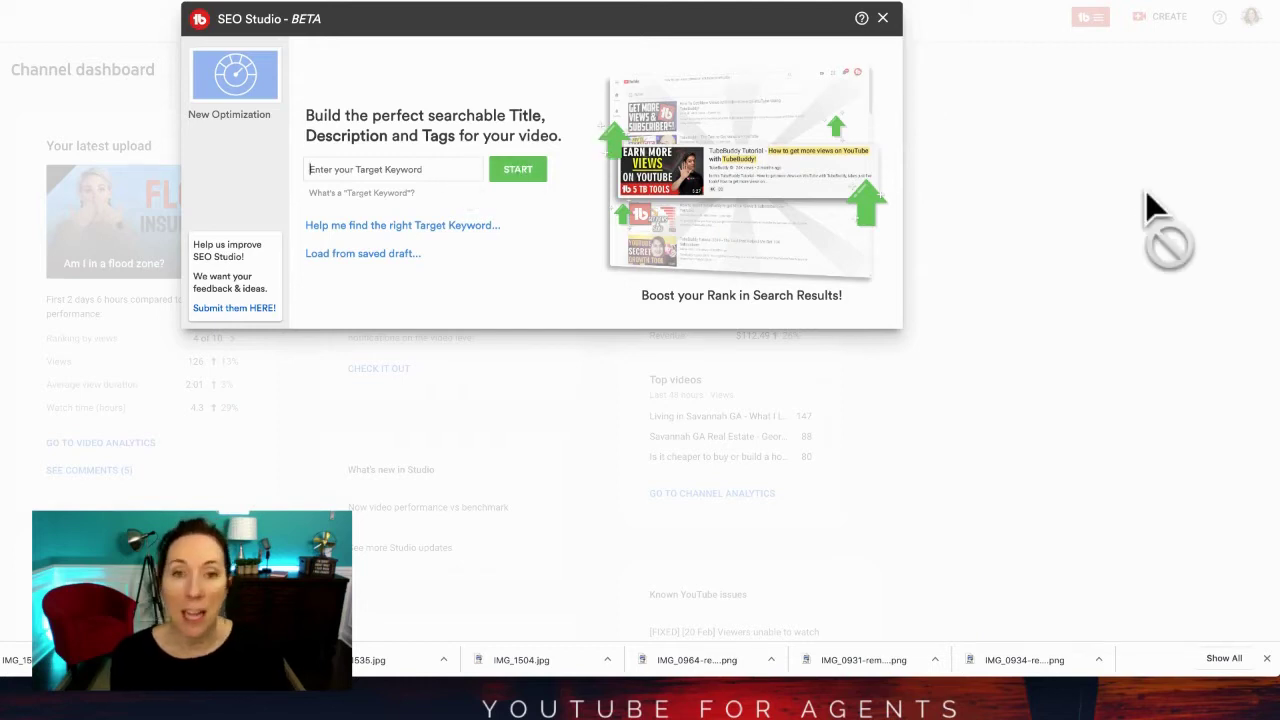
text(how to buy a rental property)
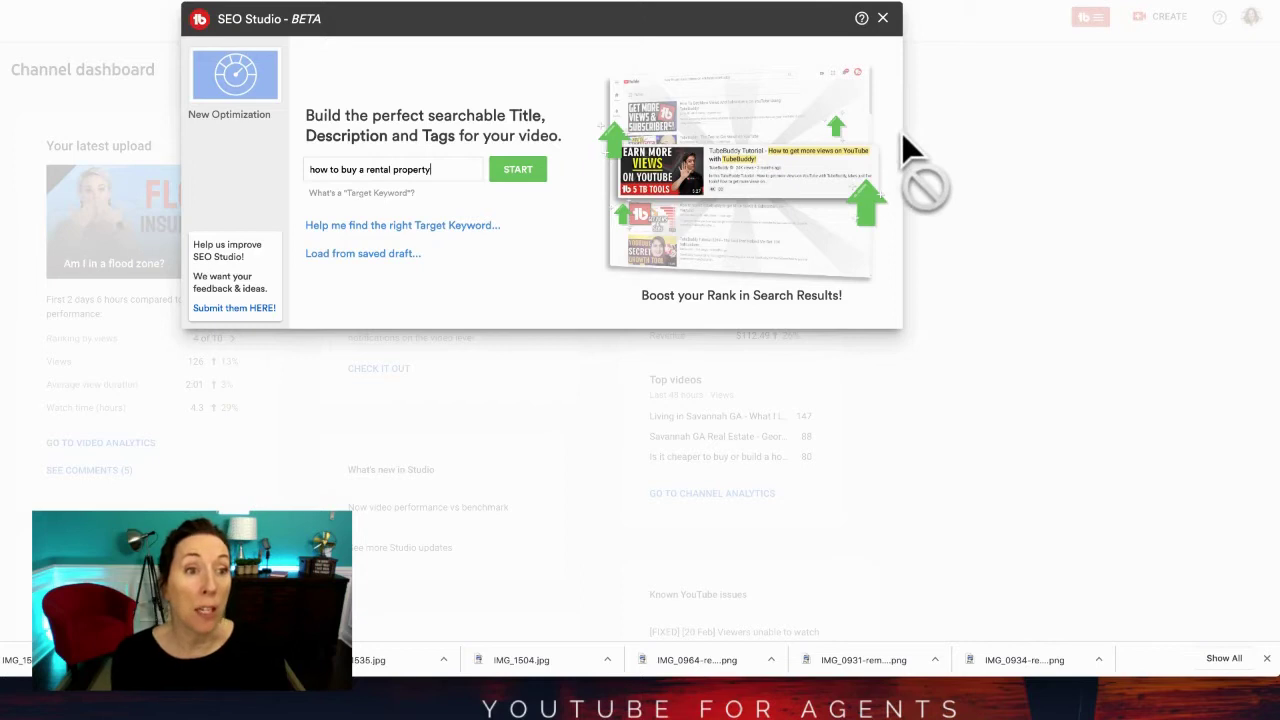
click(512, 172)
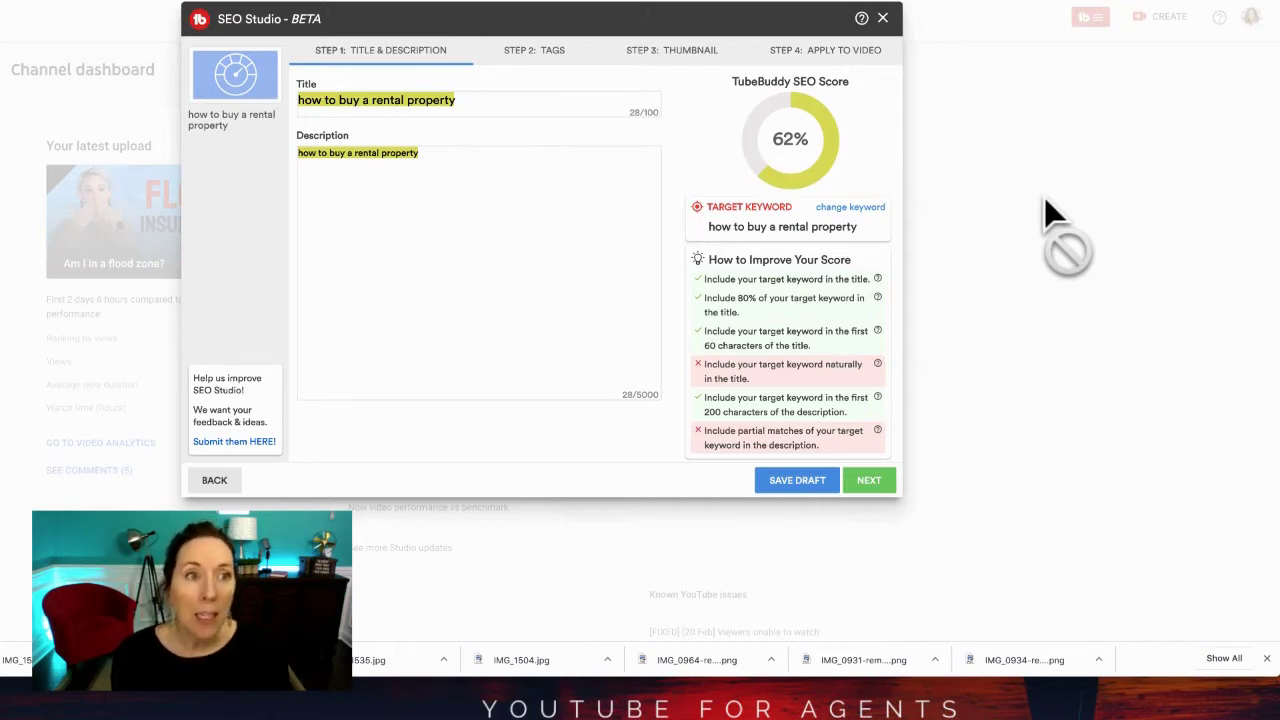
Step: Try "moving to savannah" as the video title in the optimization and close SEO Studio without saving a draft
click(470, 2)
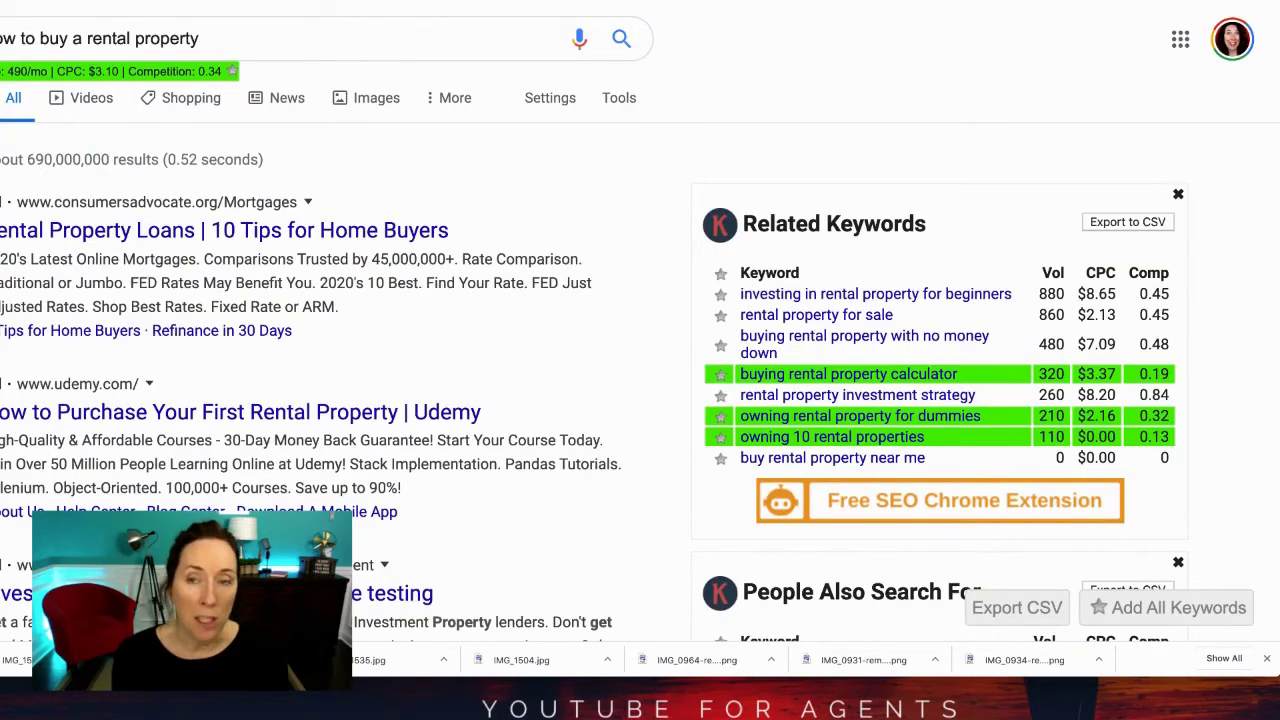
click(968, 2)
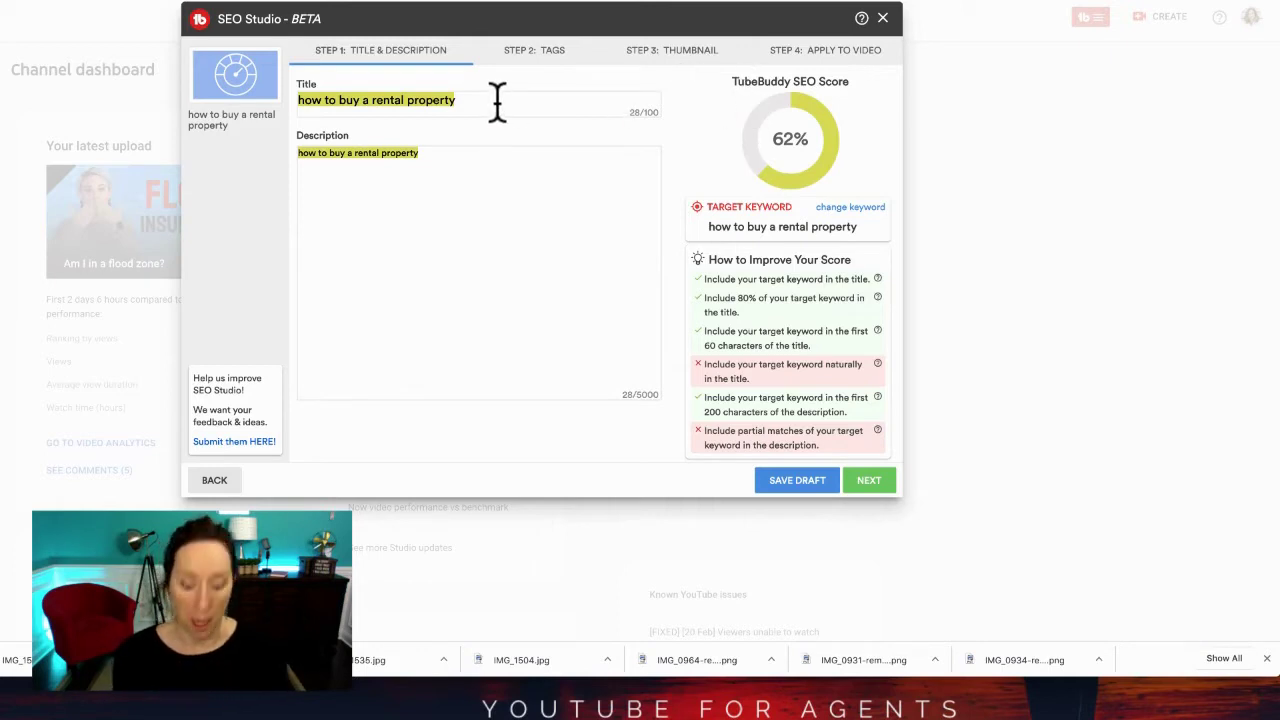
drag(497, 100, 232, 88)
text(mo)
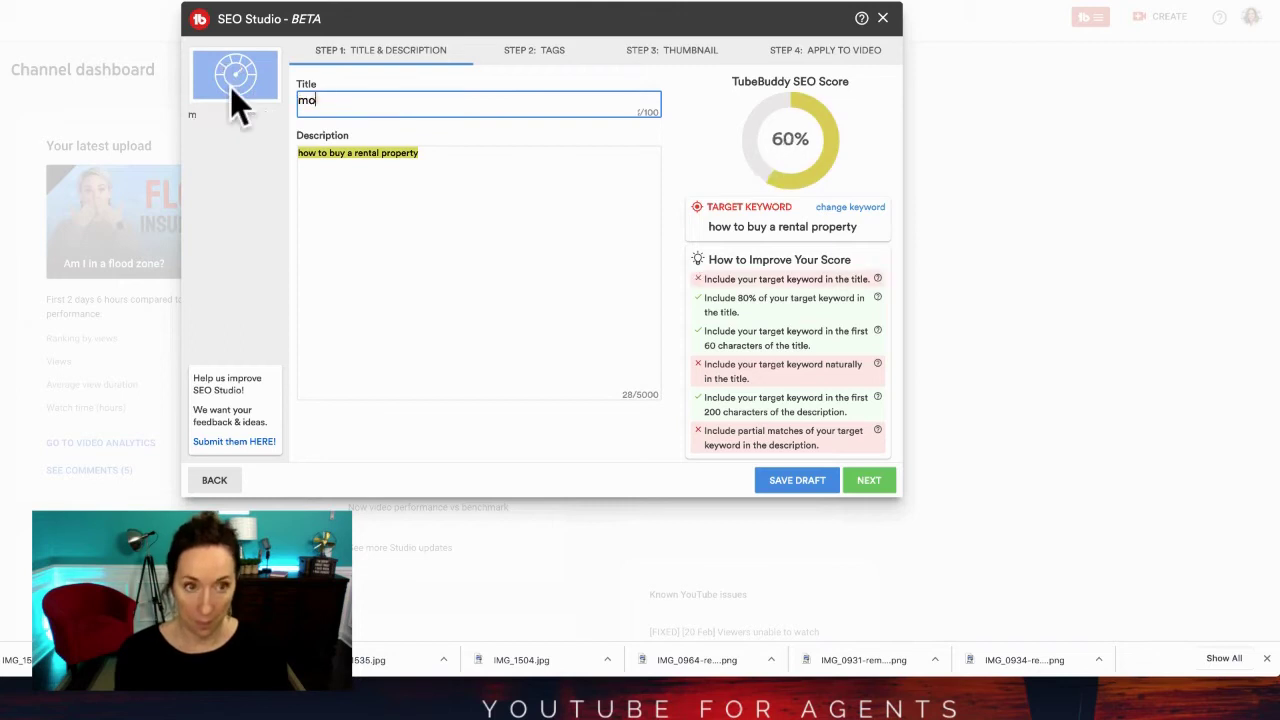
text(ving to savannah)
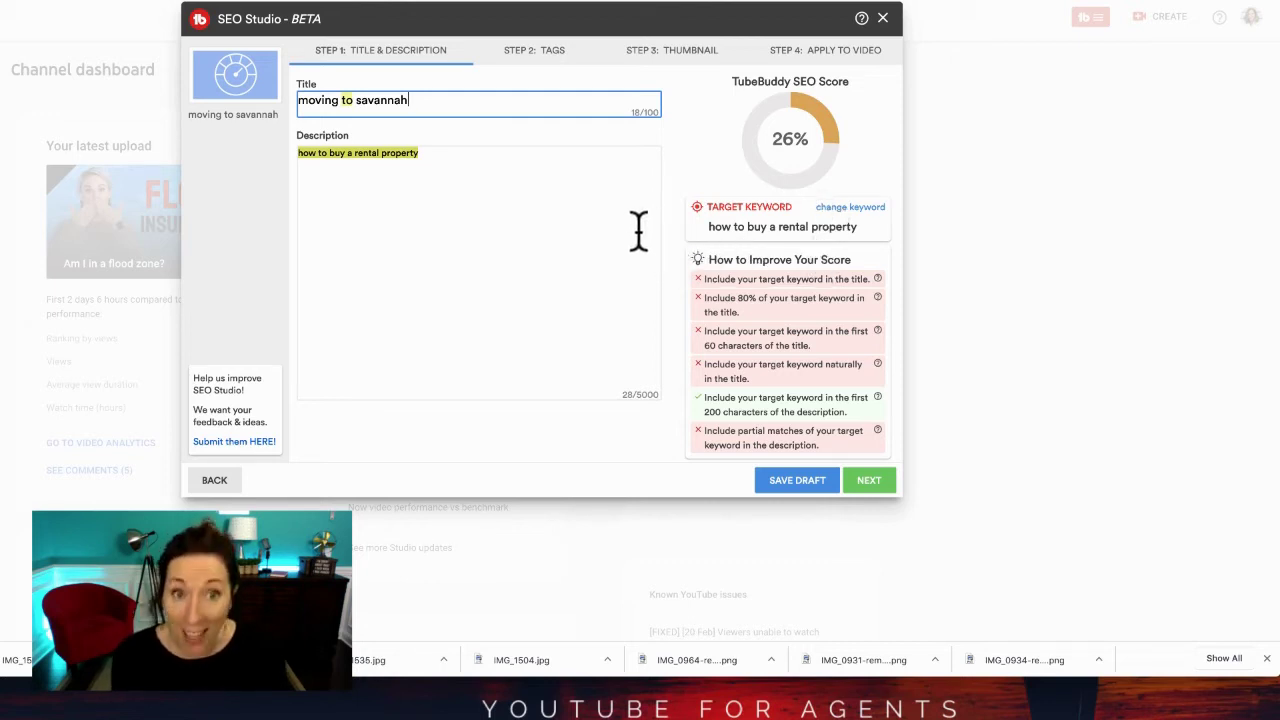
click(881, 24)
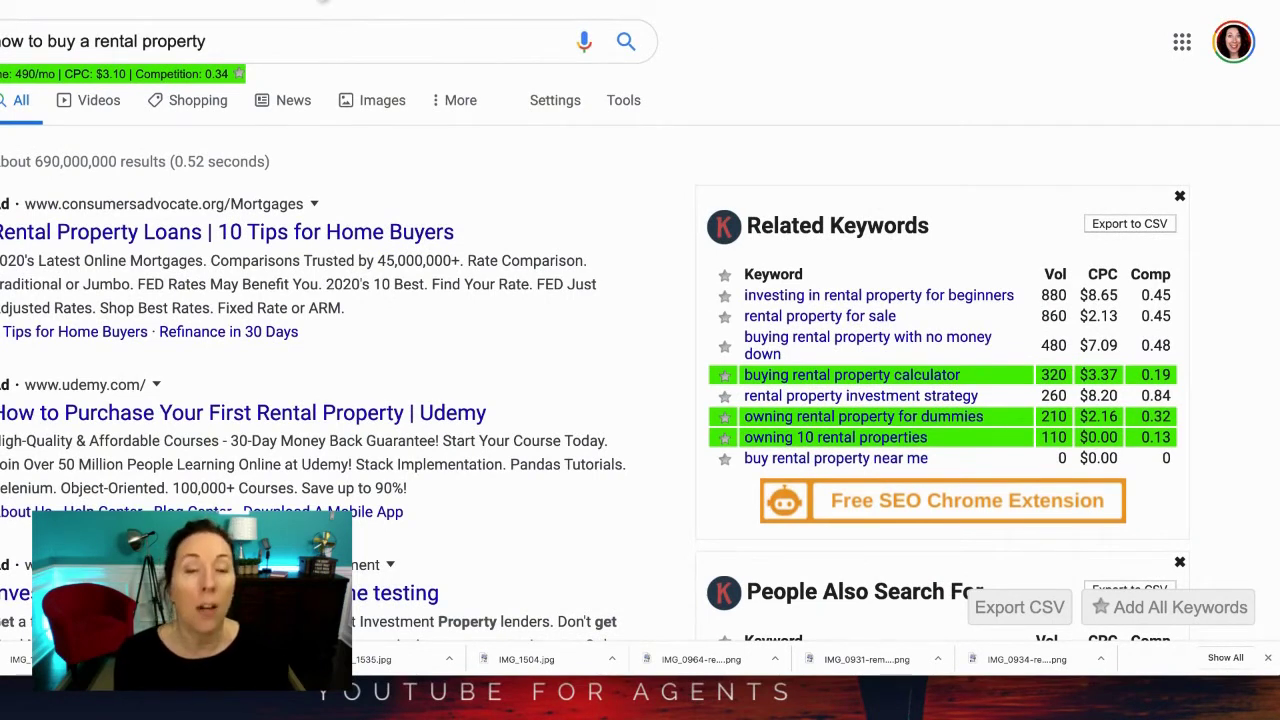
click(321, 3)
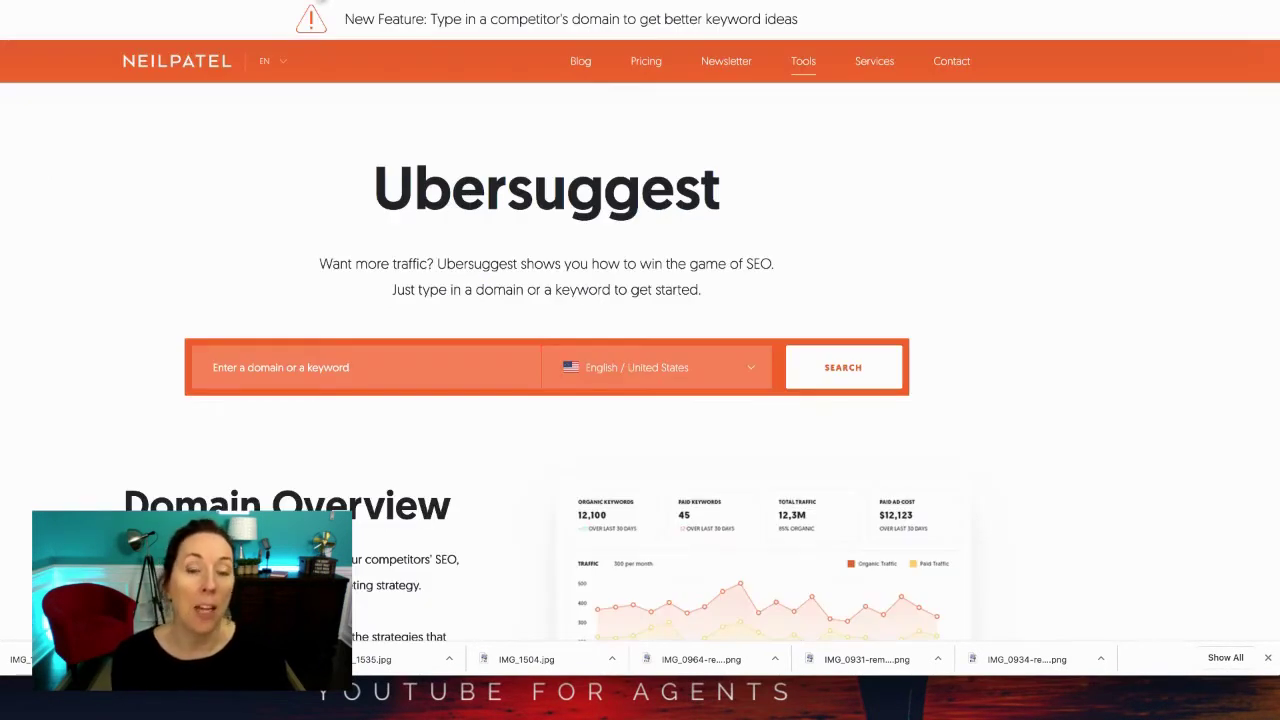
scroll(401, 432, down, 1)
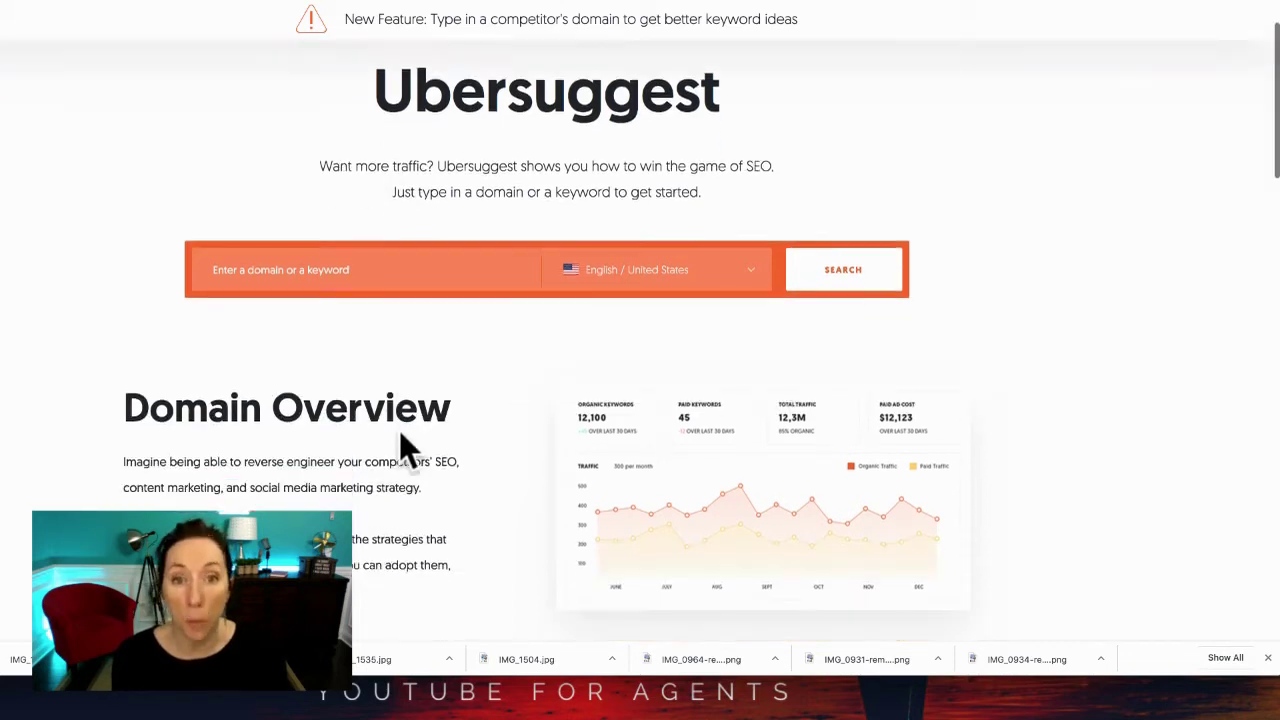
scroll(400, 429, up, 1)
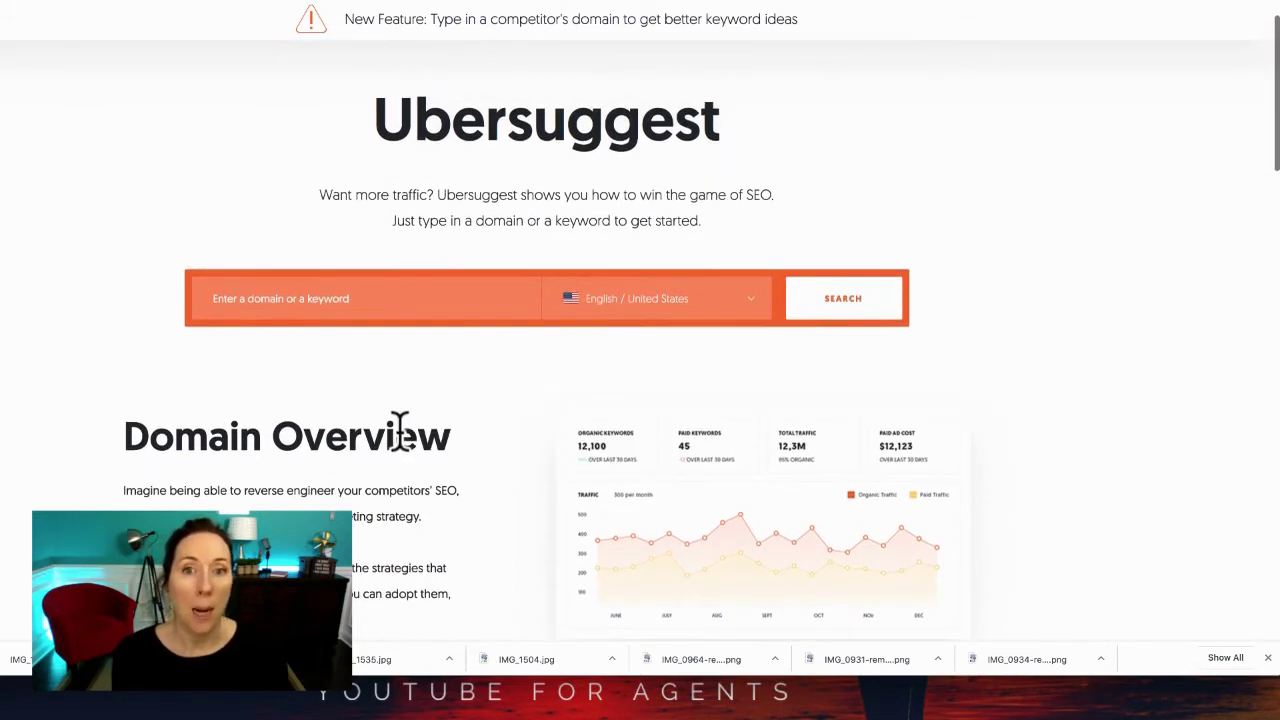
click(459, 8)
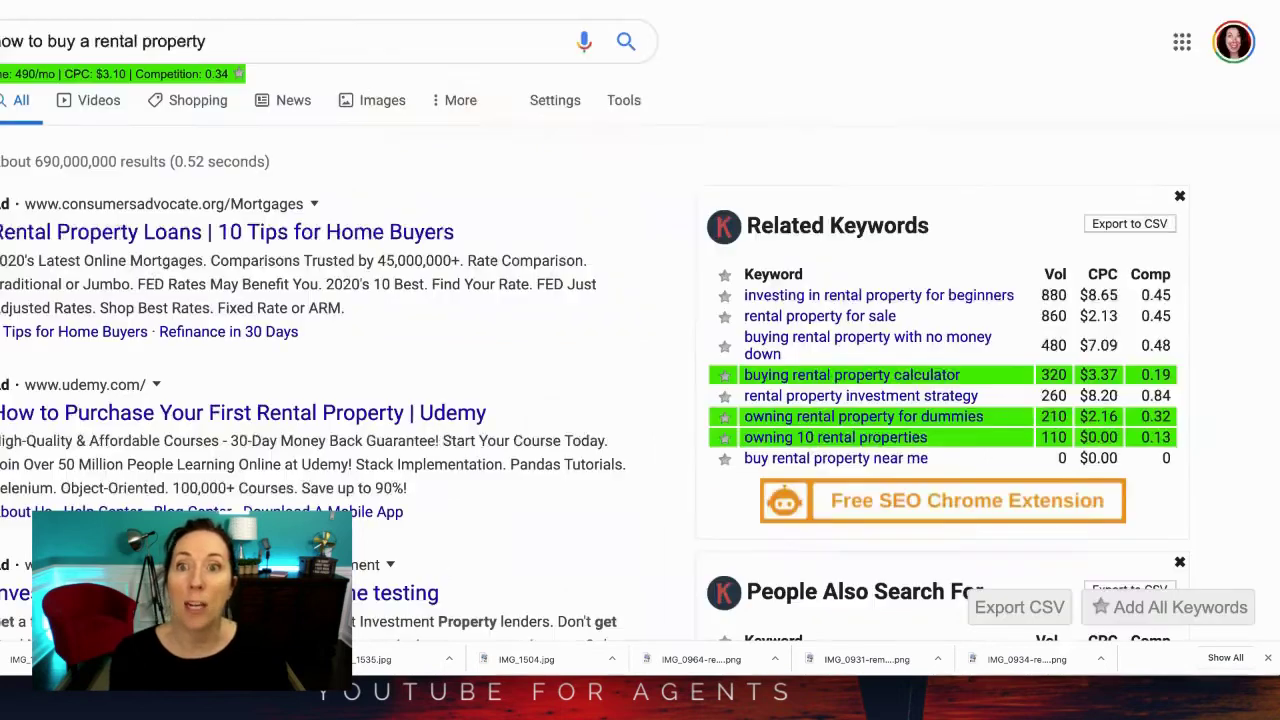
Step: Open the Keywords Everywhere settings and set the upper limit for highlighted search volume to 10000
click(1077, 5)
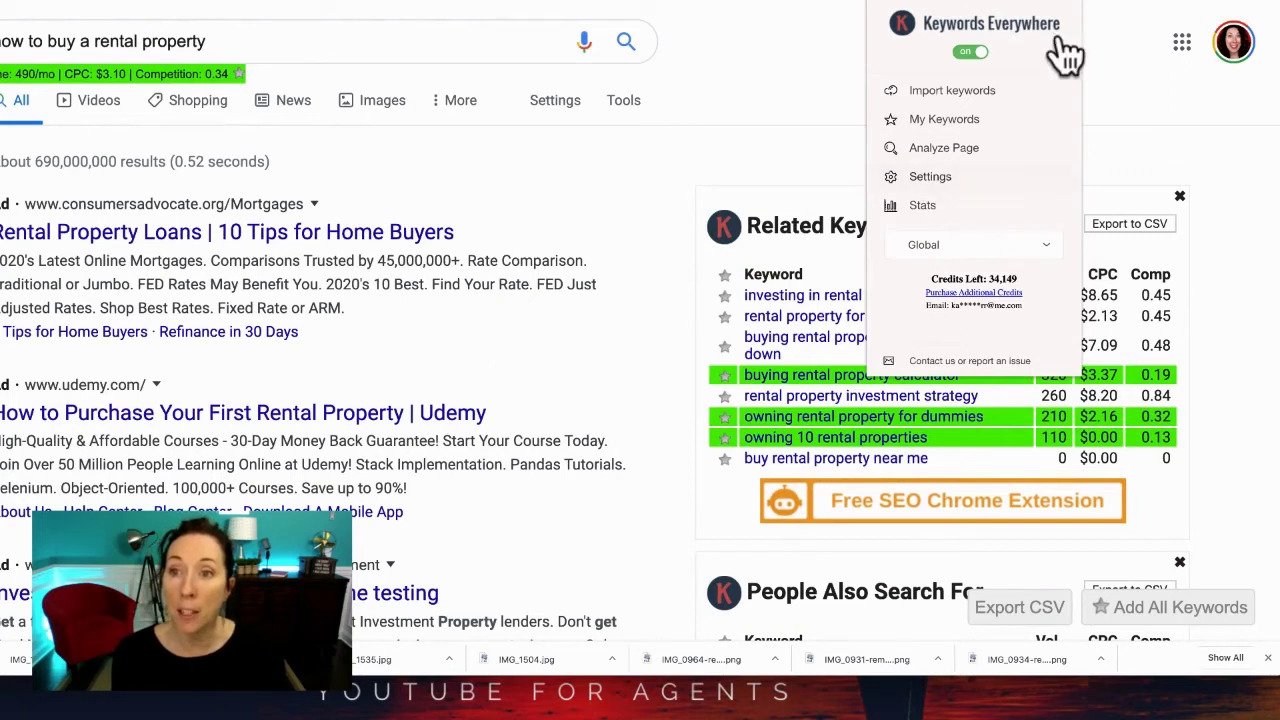
click(950, 180)
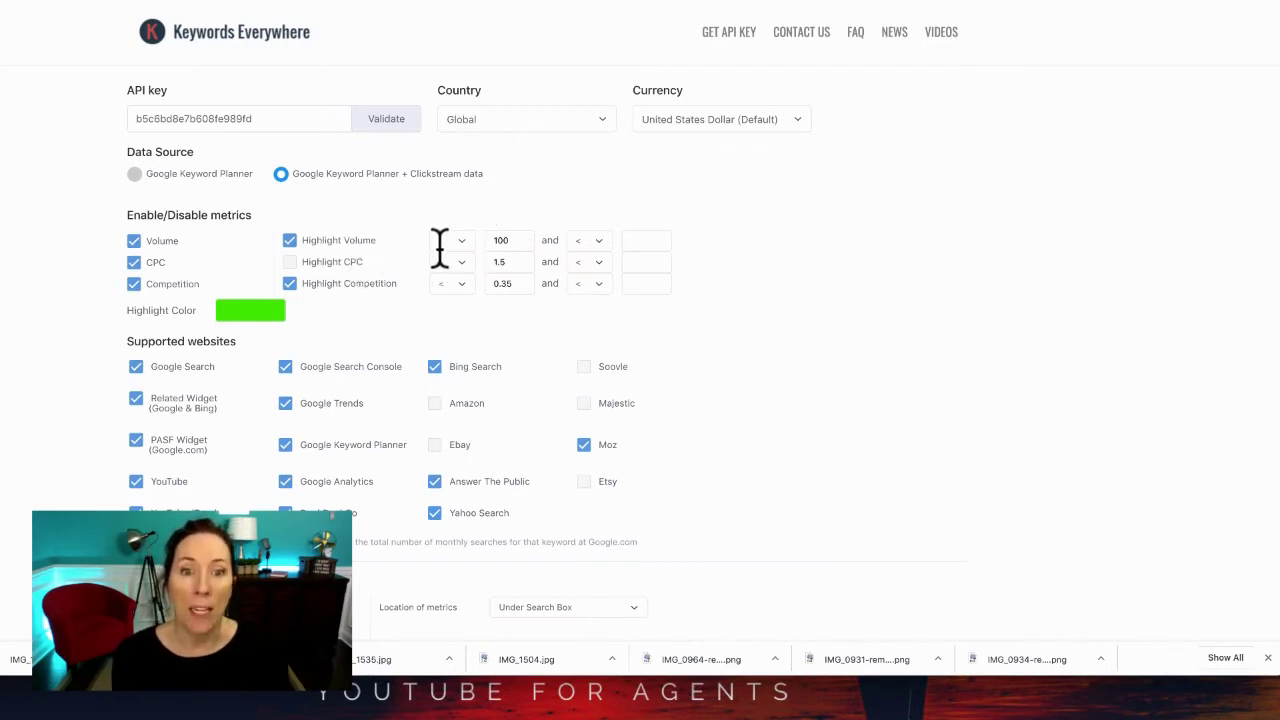
click(600, 239)
click(603, 240)
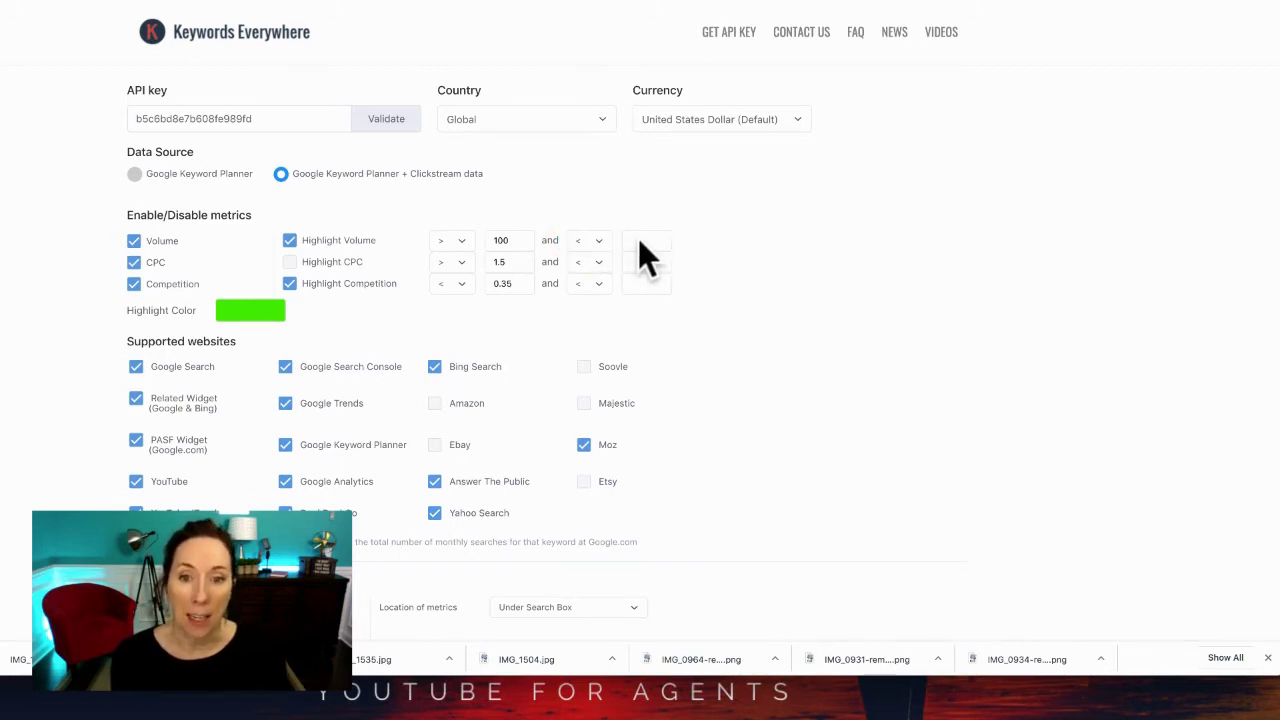
click(643, 240)
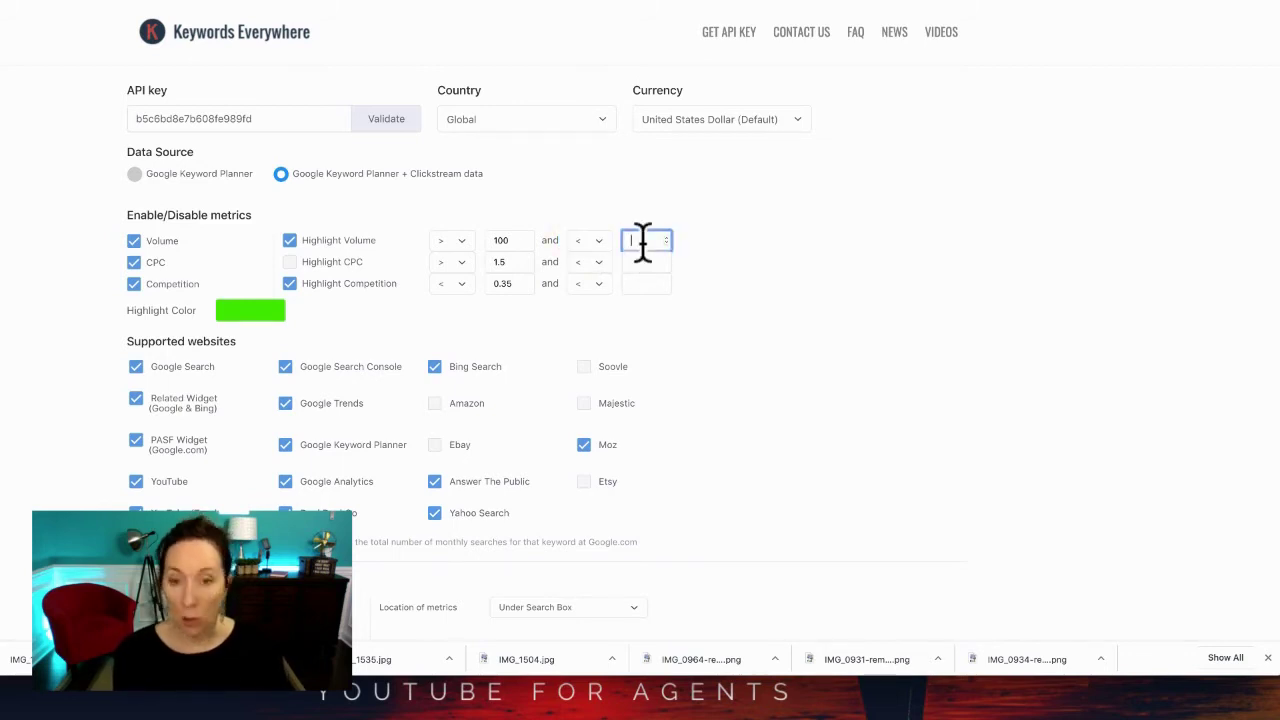
click(643, 230)
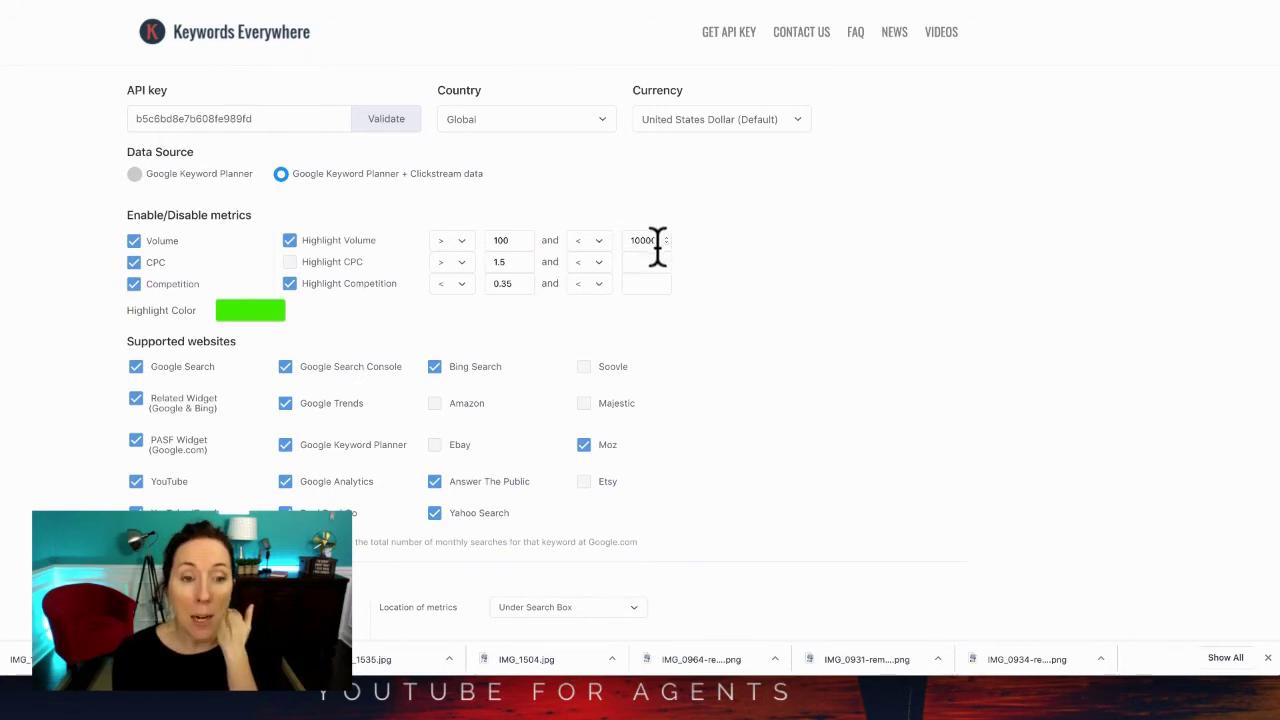
click(262, 311)
drag(159, 332, 4, 122)
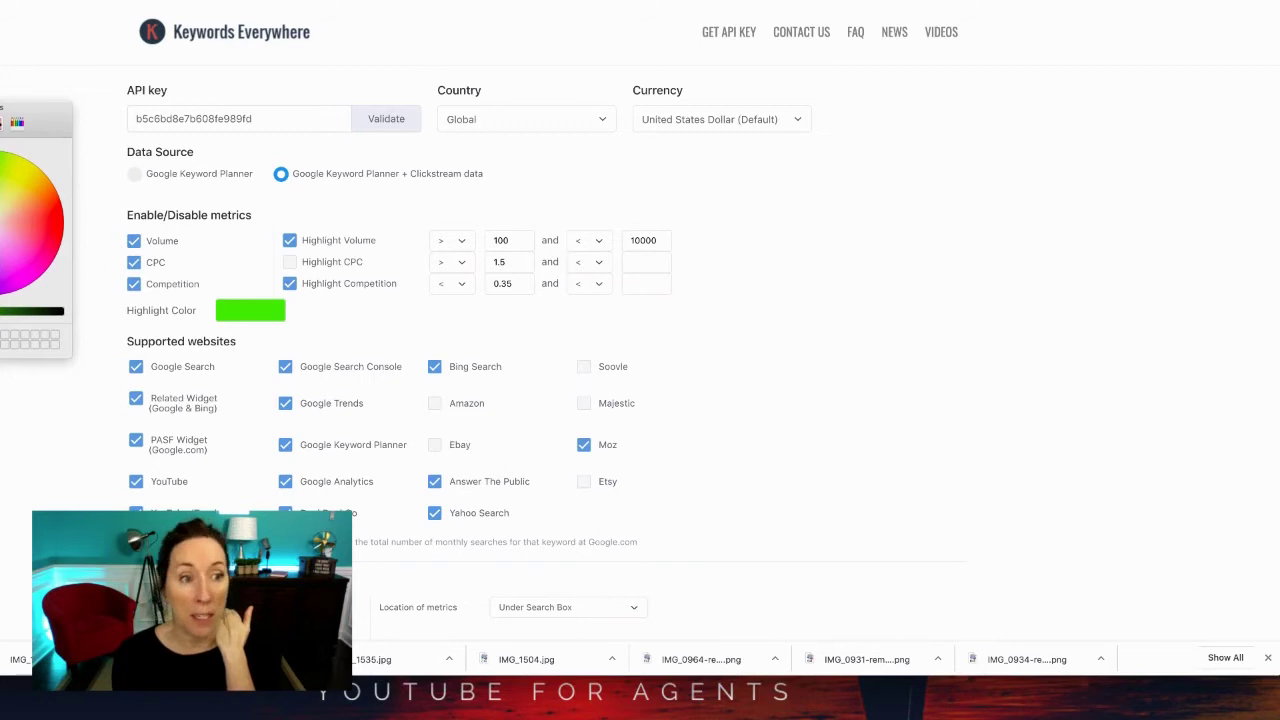
key(super+w)
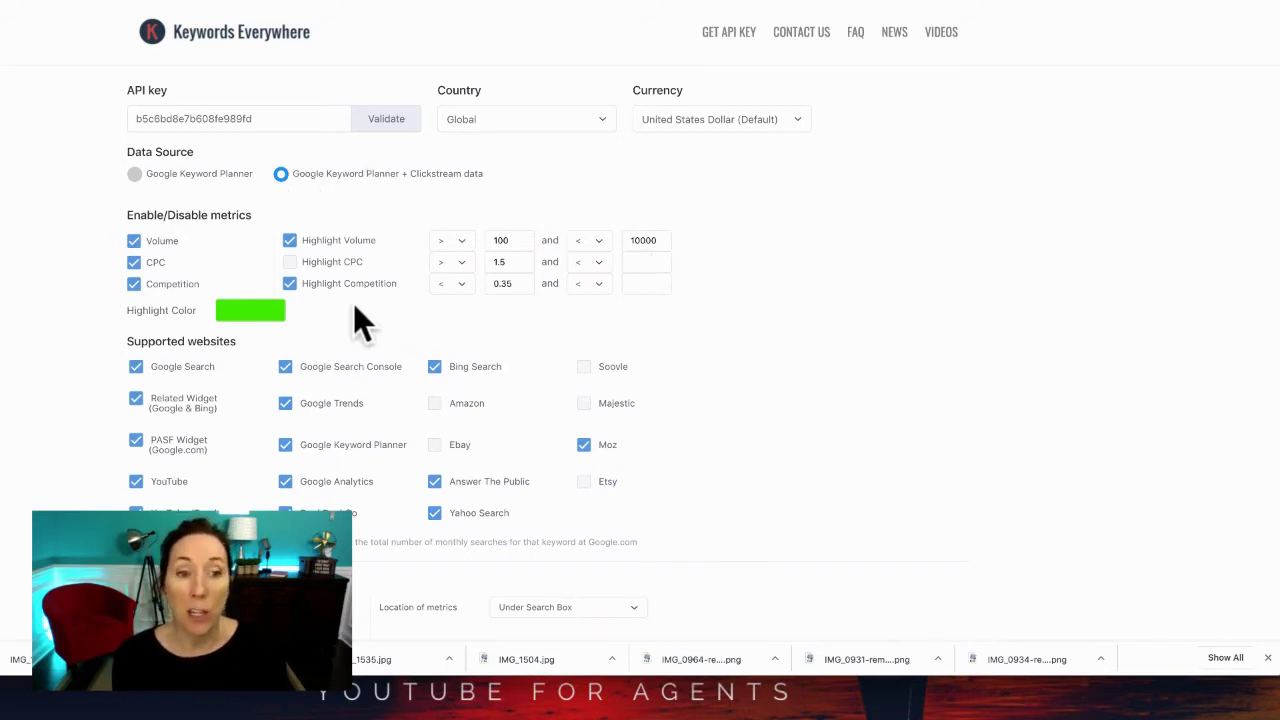
Step: Disable the CPC metric and remove DuckDuckGo from the supported websites in the Keywords Everywhere settings
click(133, 263)
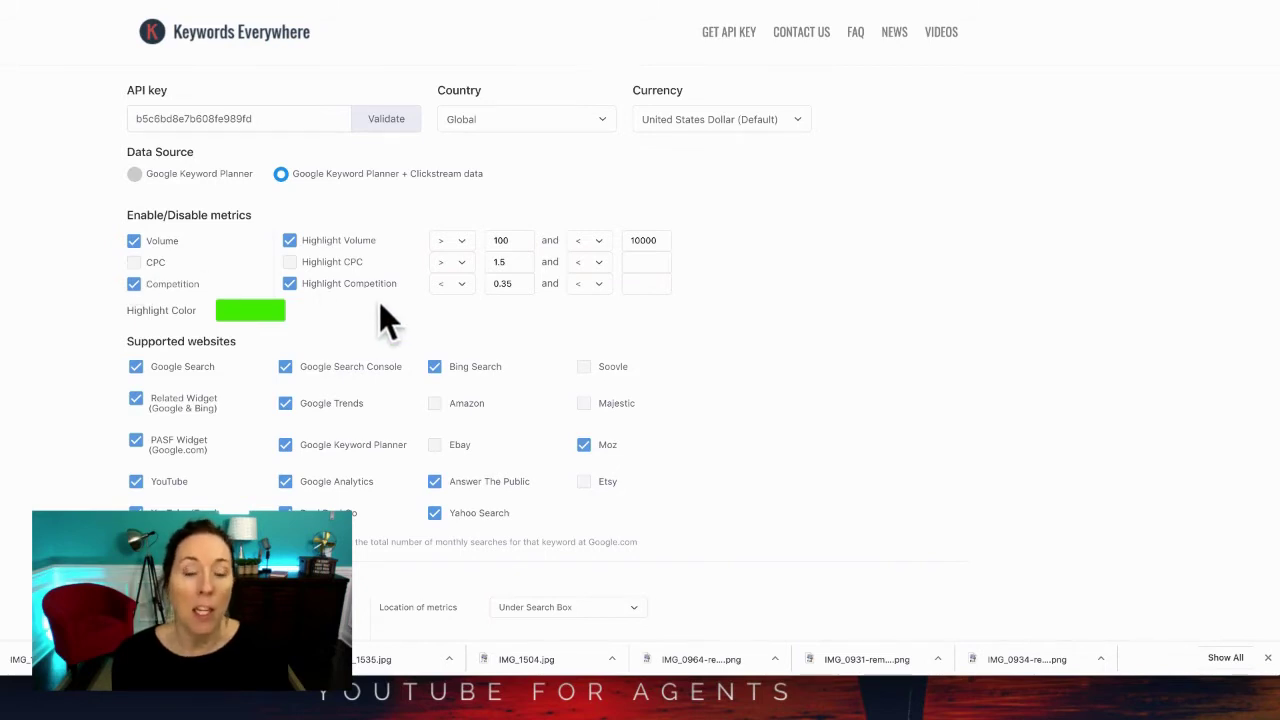
scroll(447, 337, down, 2)
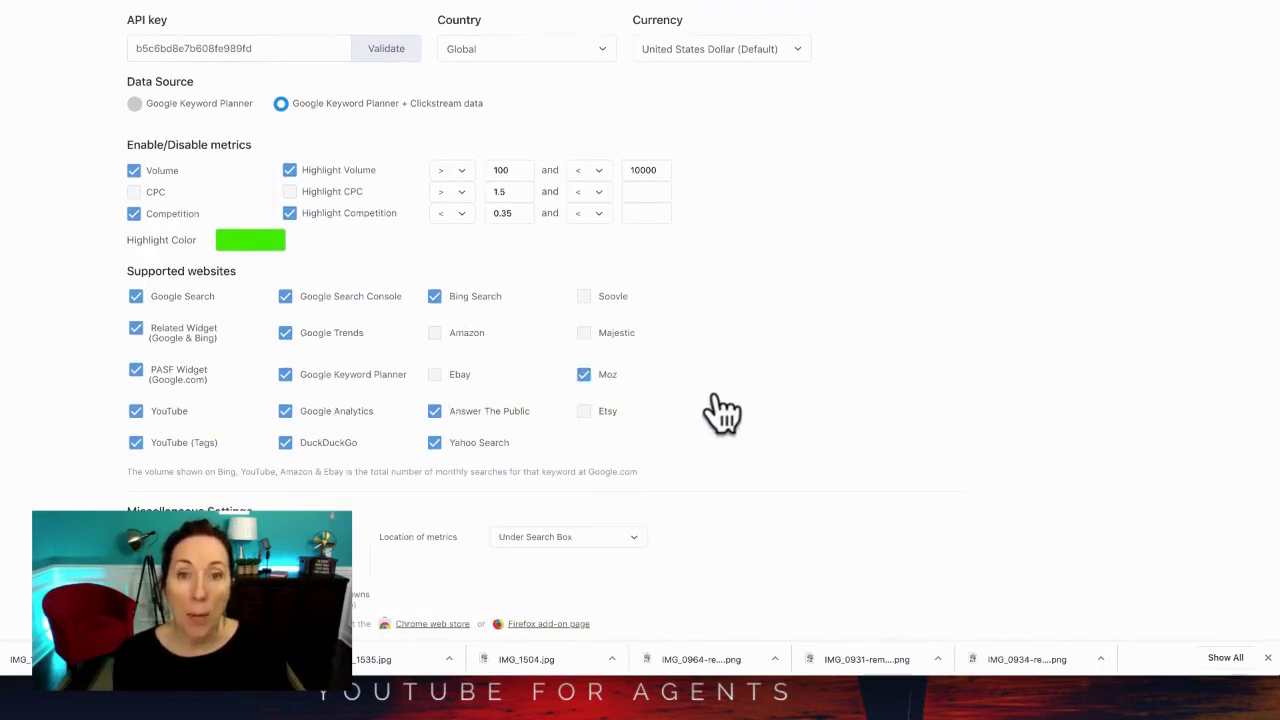
scroll(720, 393, down, 1)
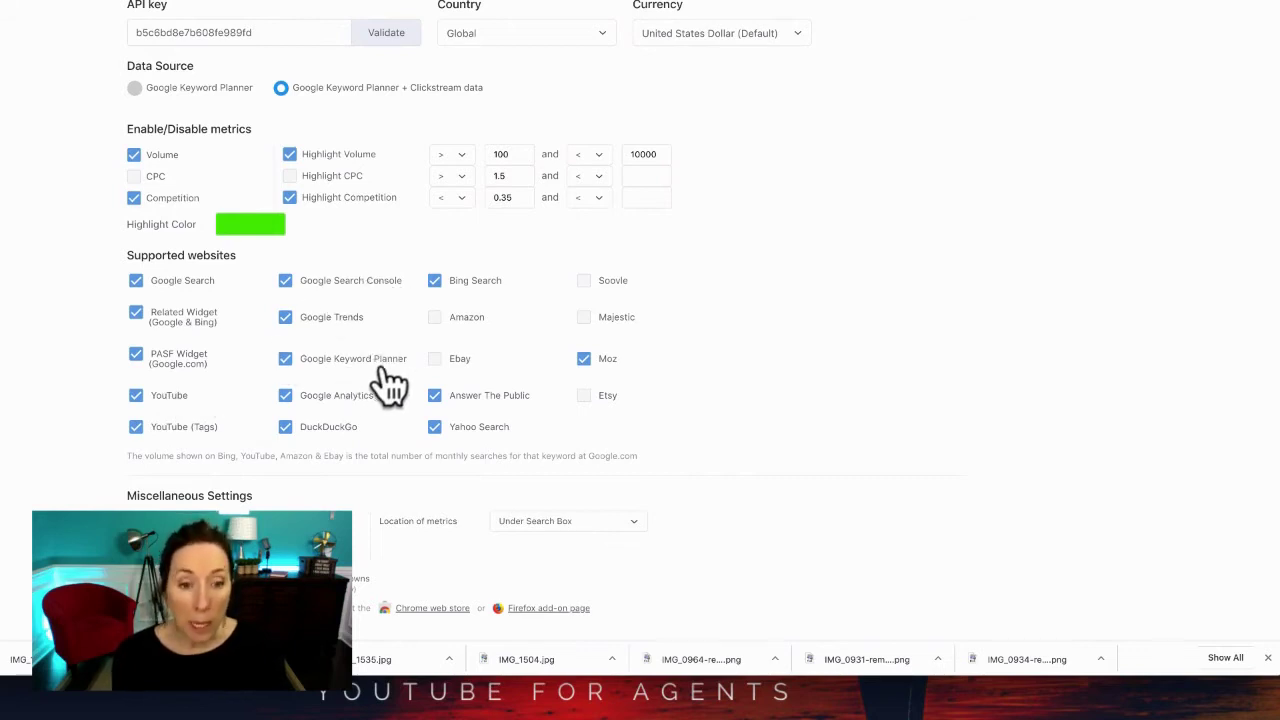
click(280, 428)
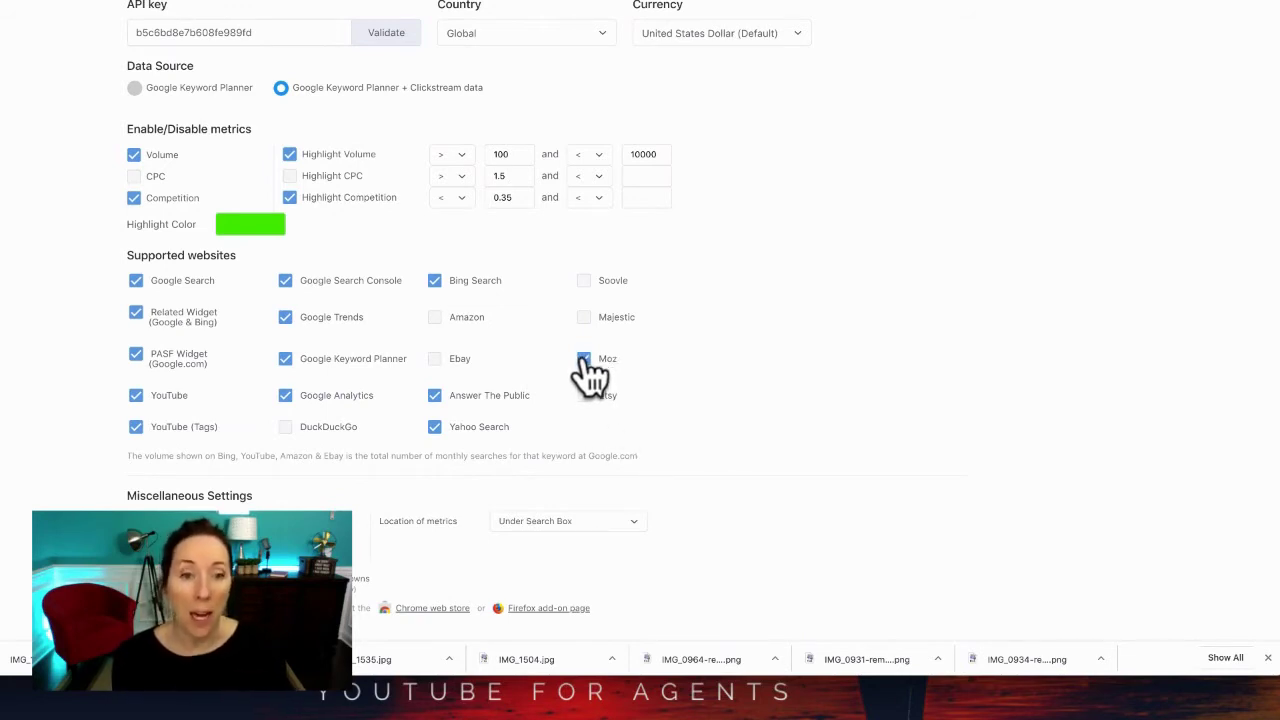
scroll(605, 377, up, 2)
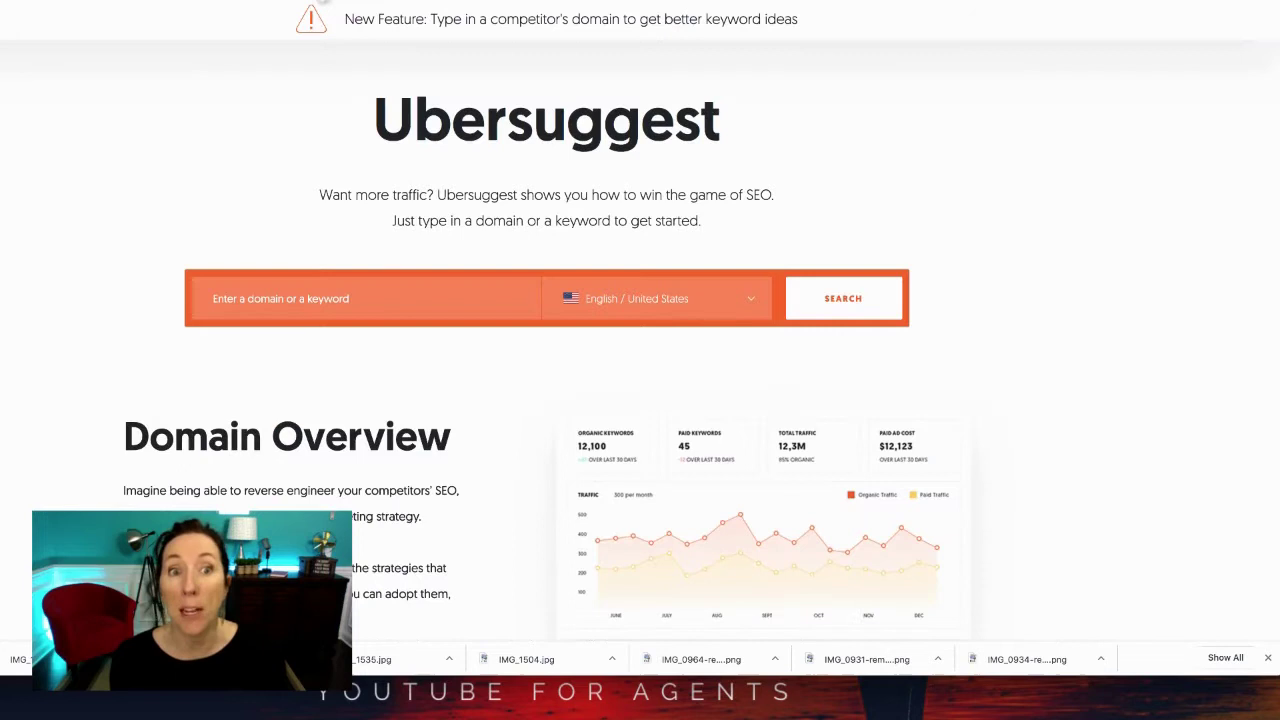
Step: Run an Ubersuggest keyword search for "dog friendly neighborhood" and dismiss the free registration pop-up
scroll(368, 255, down, 1)
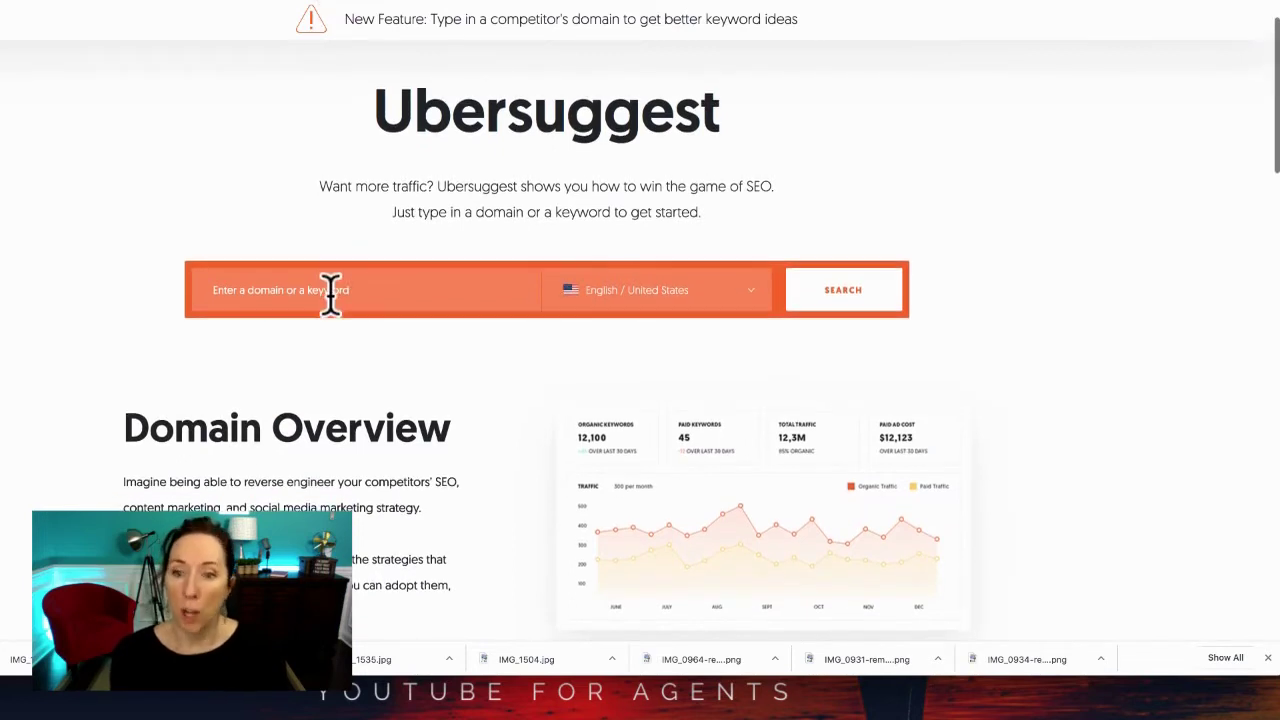
click(362, 290)
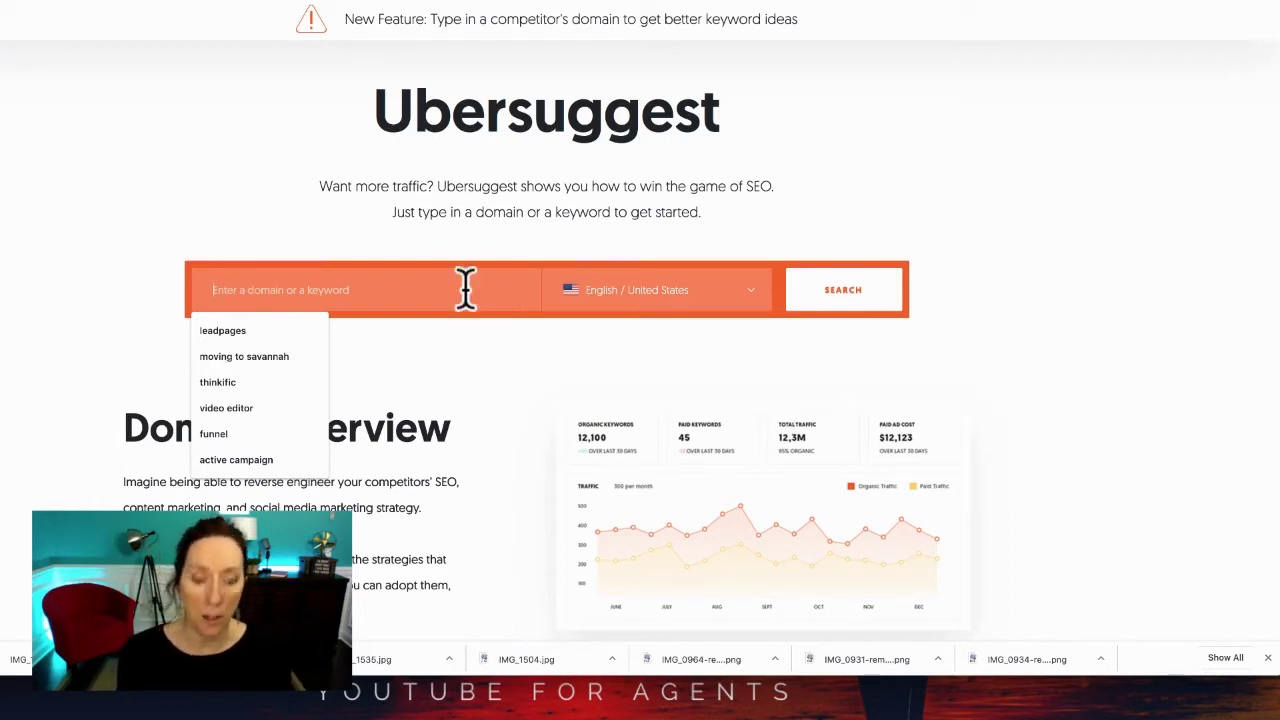
text(dog friendly neighborhood)
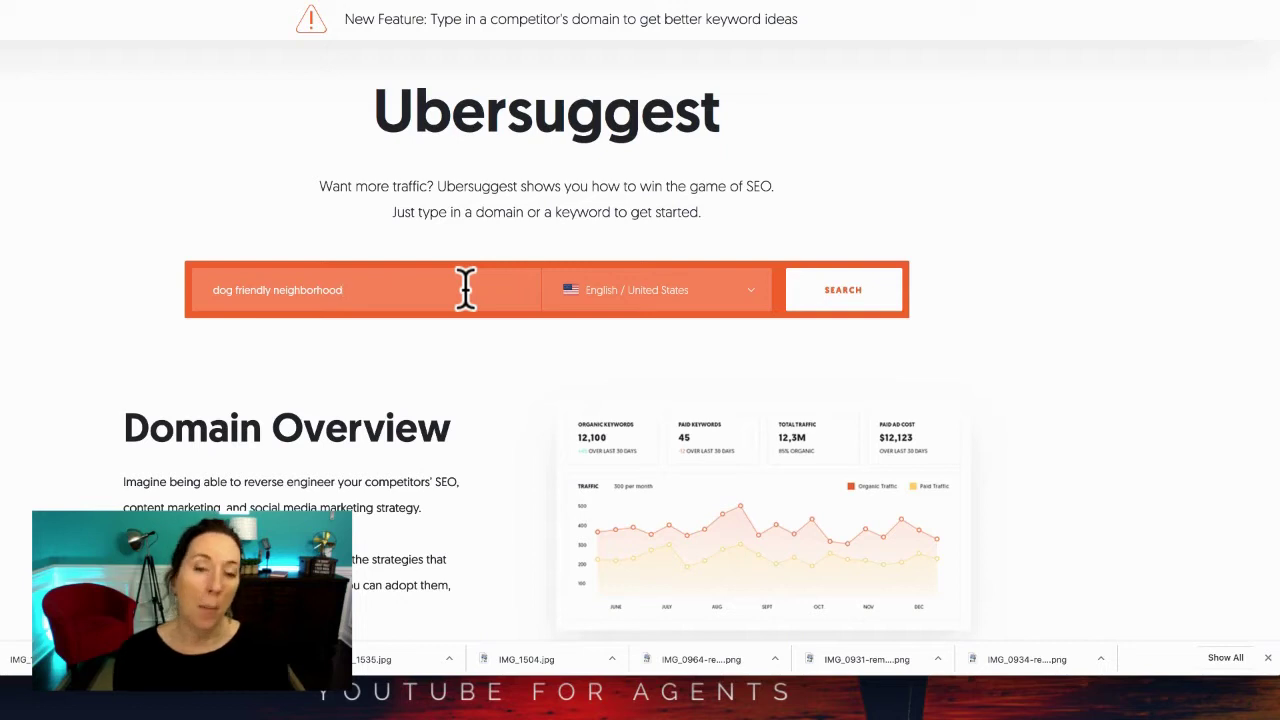
key(Return)
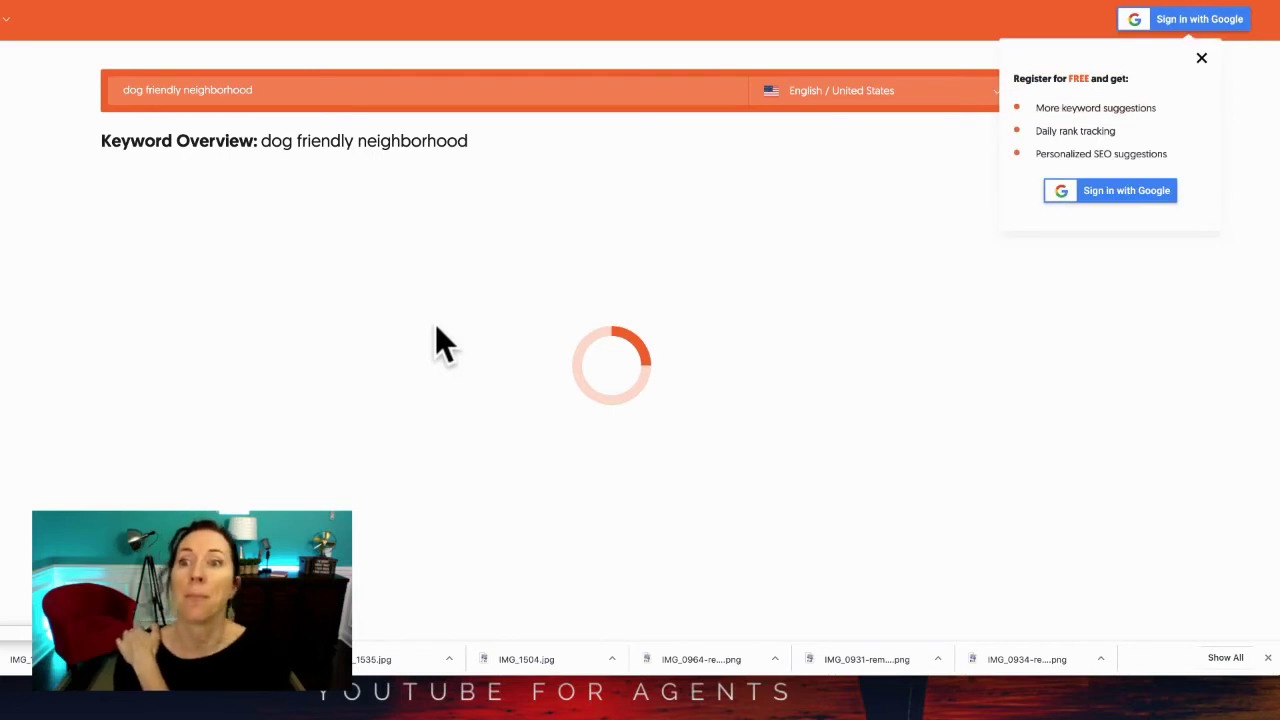
click(1199, 58)
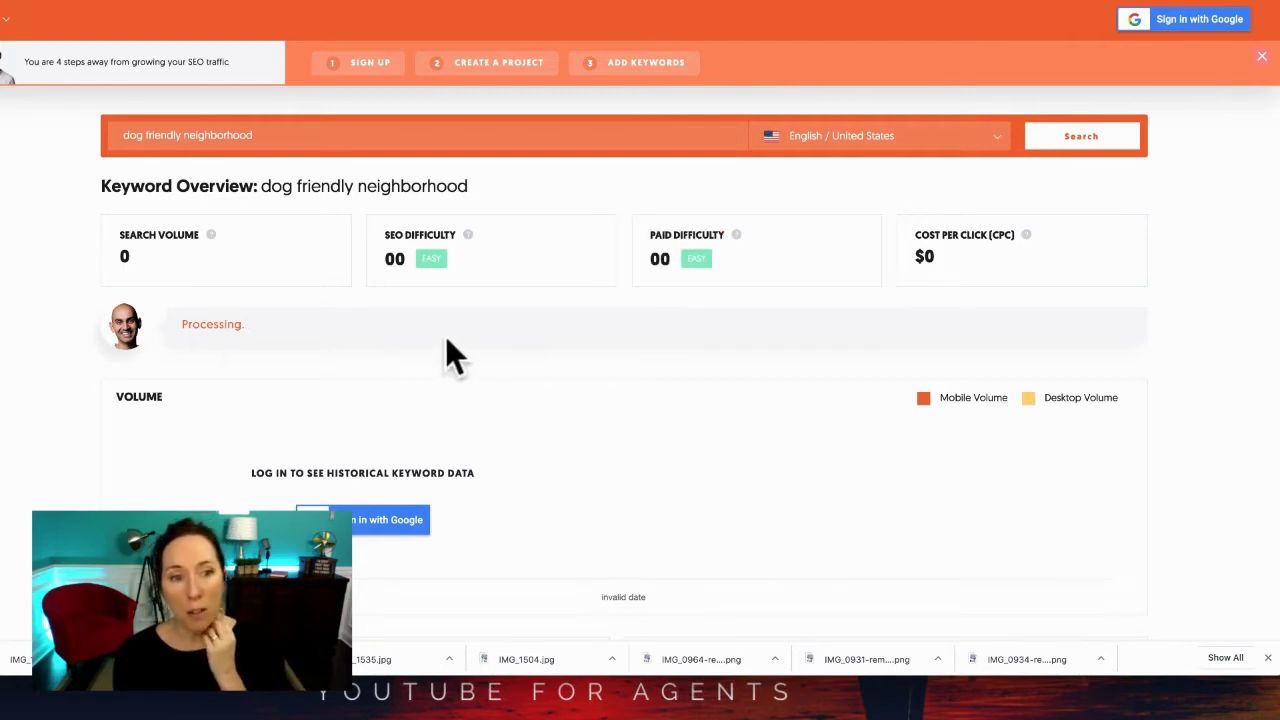
Step: Run the Ubersuggest keyword search again with the plural phrase "dog friendly neighborhoods"
click(308, 135)
text(s)
key(Return)
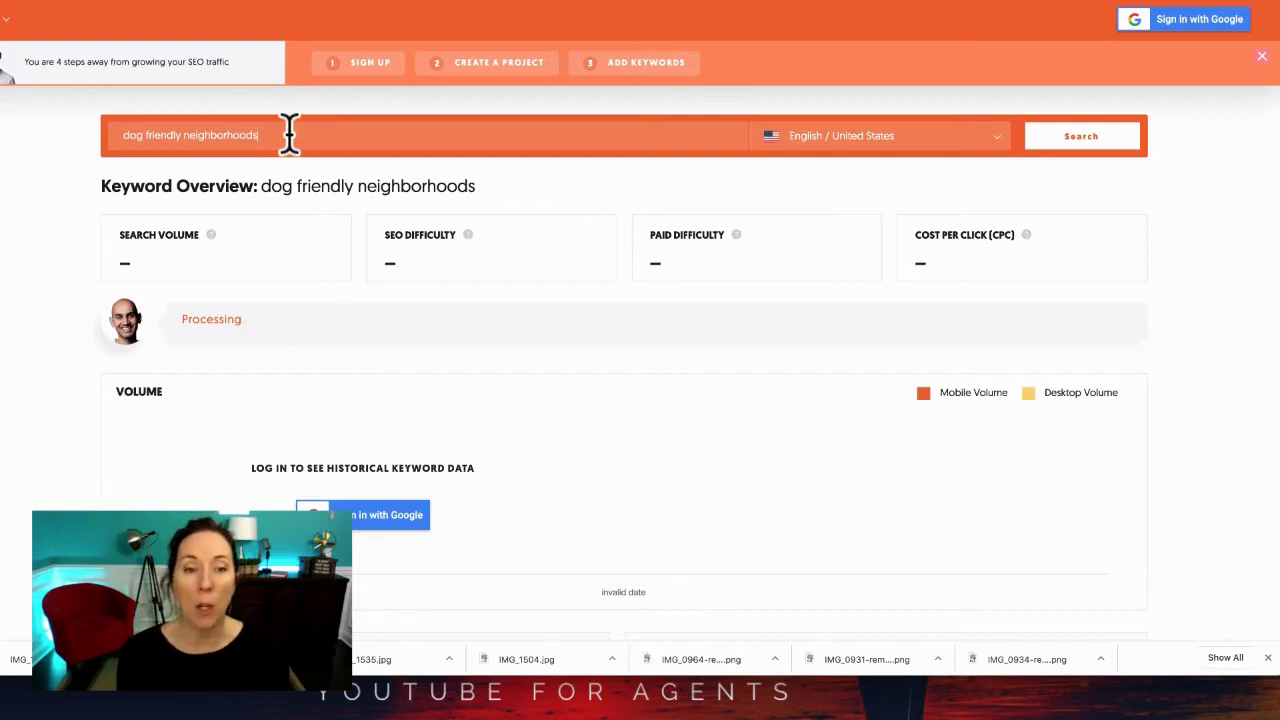
Step: Search Ubersuggest for "dog friendly neighborhoods in san antonio" and look through the keyword overview and keyword ideas
text(in)
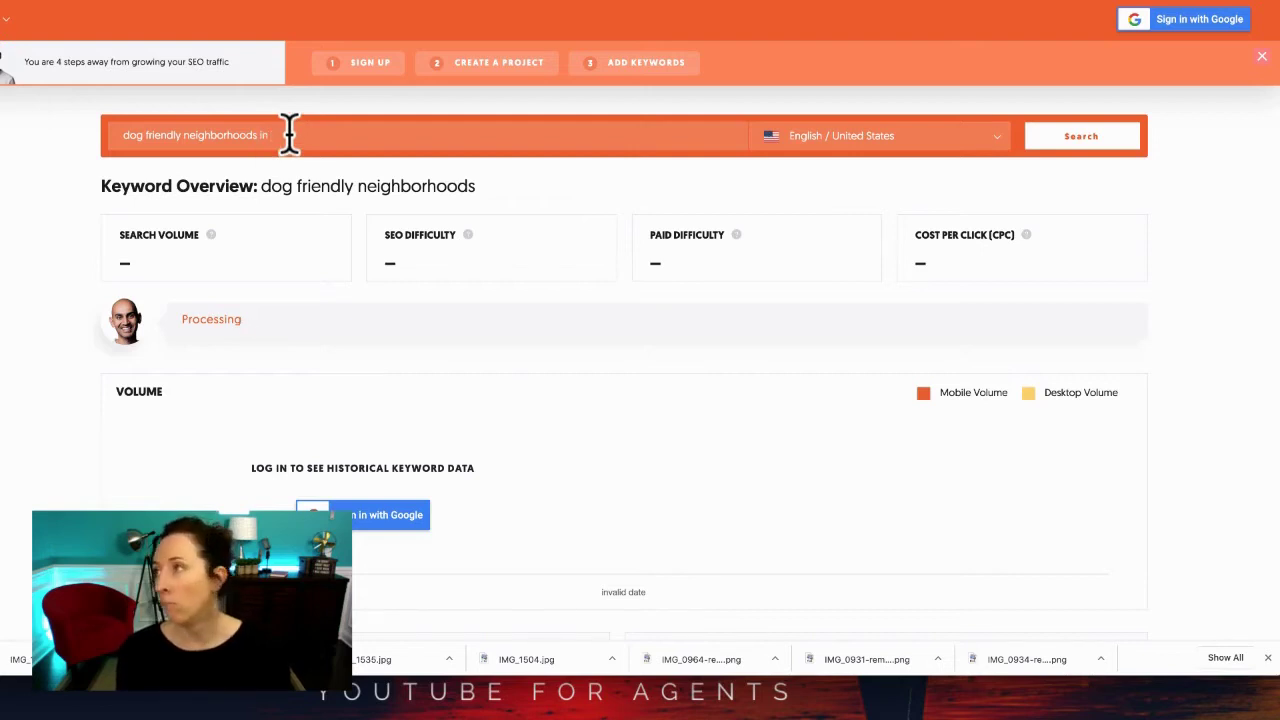
text( san antonio)
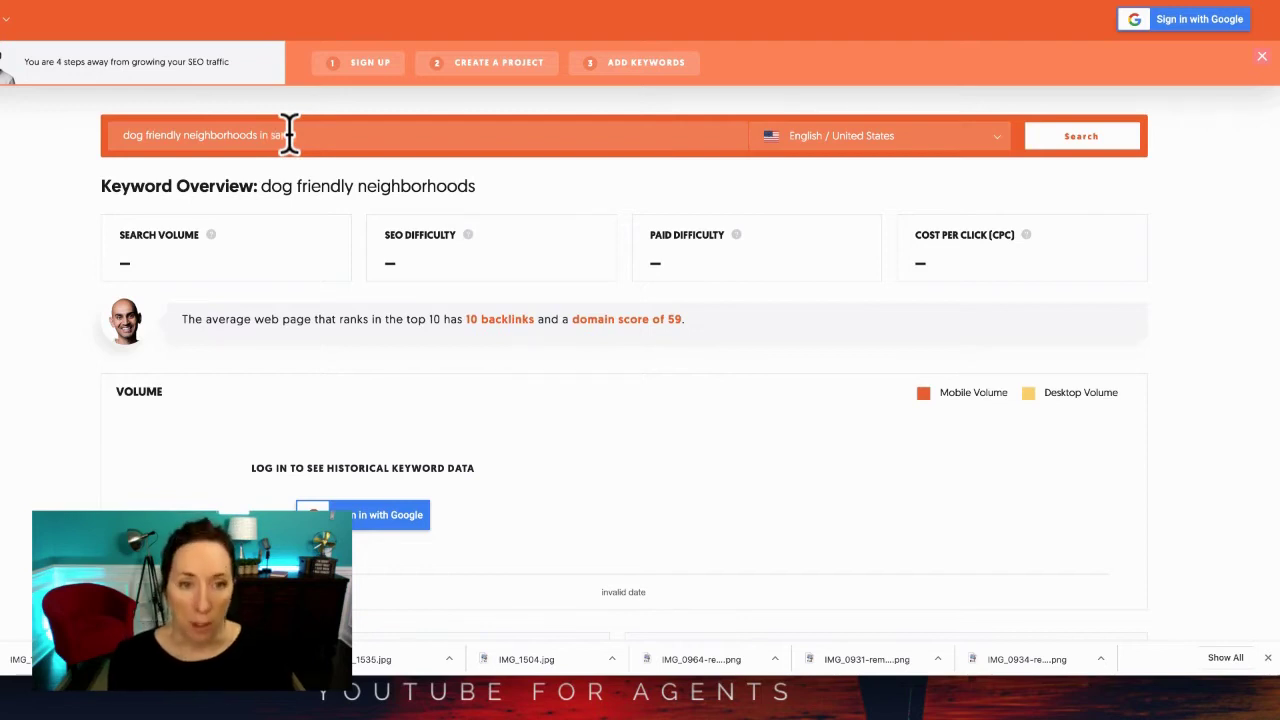
key(BackSpace)
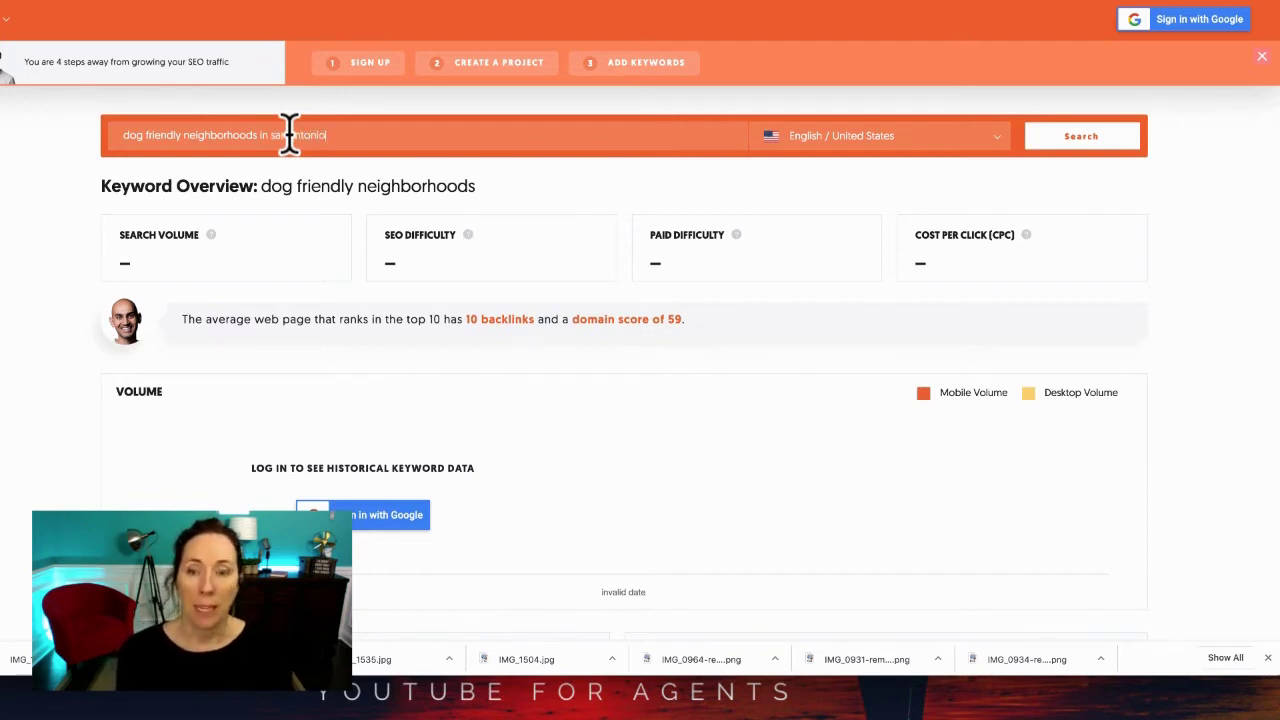
key(Return)
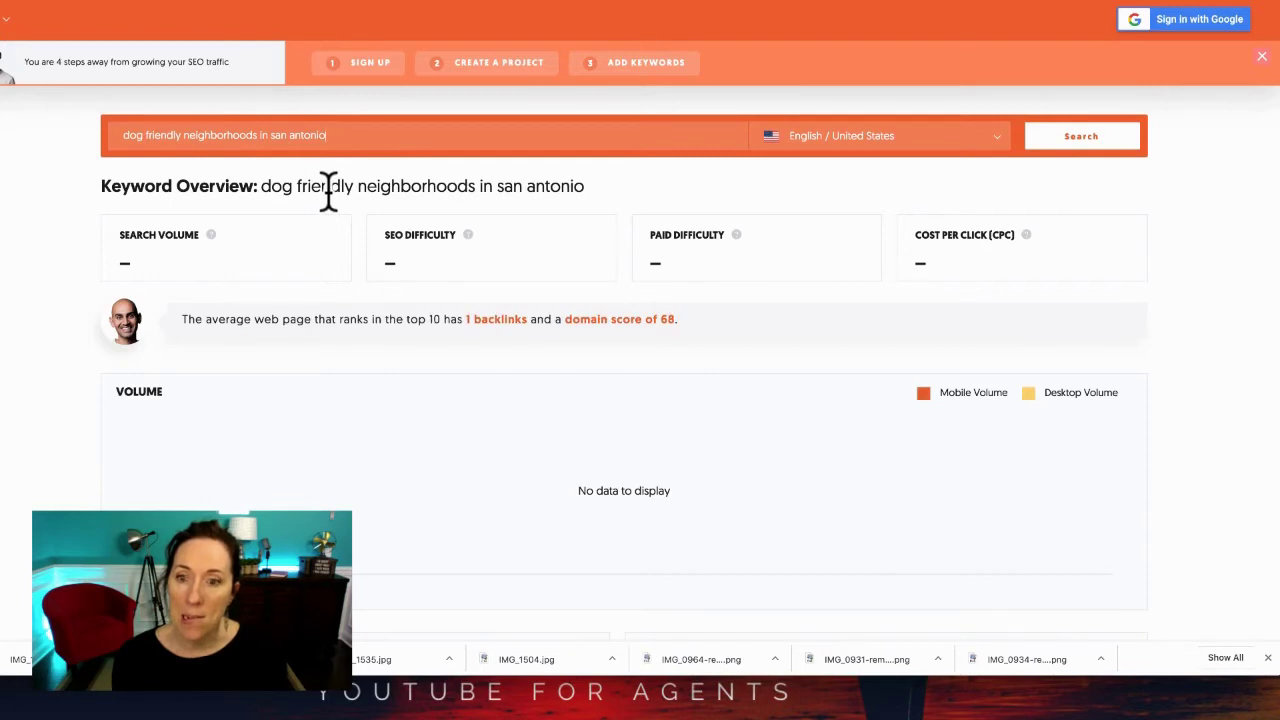
scroll(455, 245, down, 5)
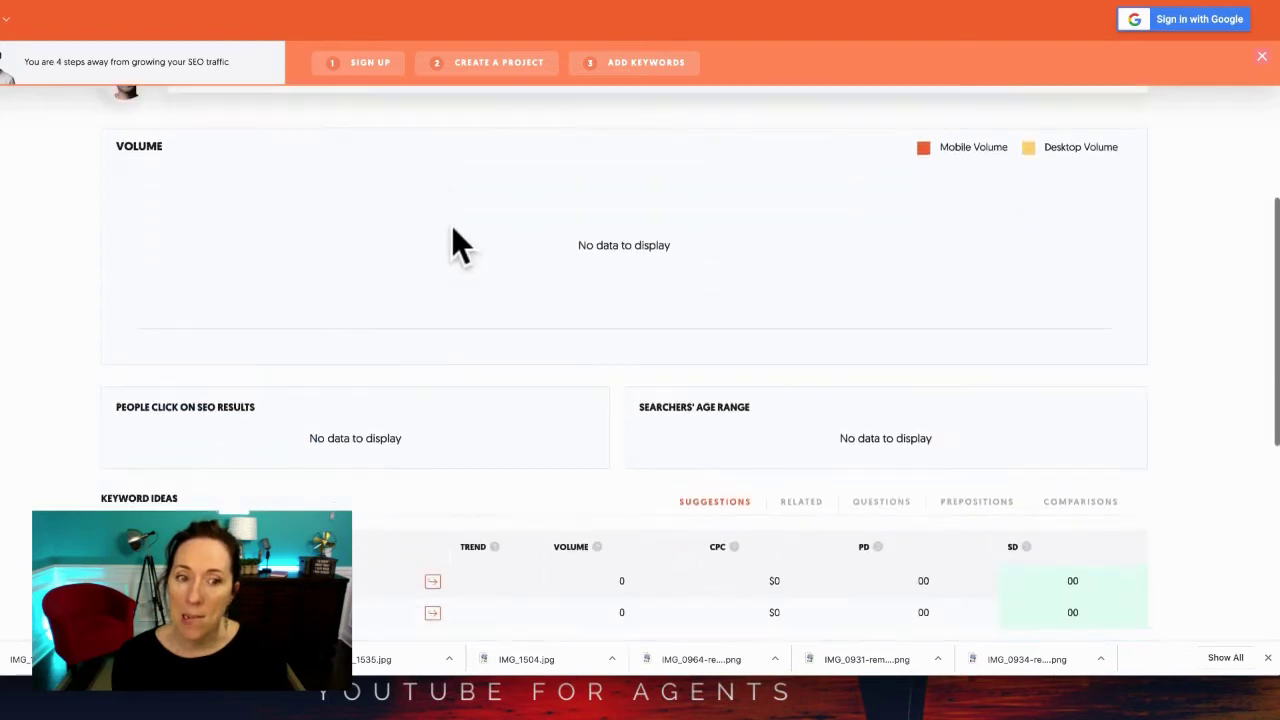
scroll(452, 230, down, 3)
scroll(452, 230, up, 8)
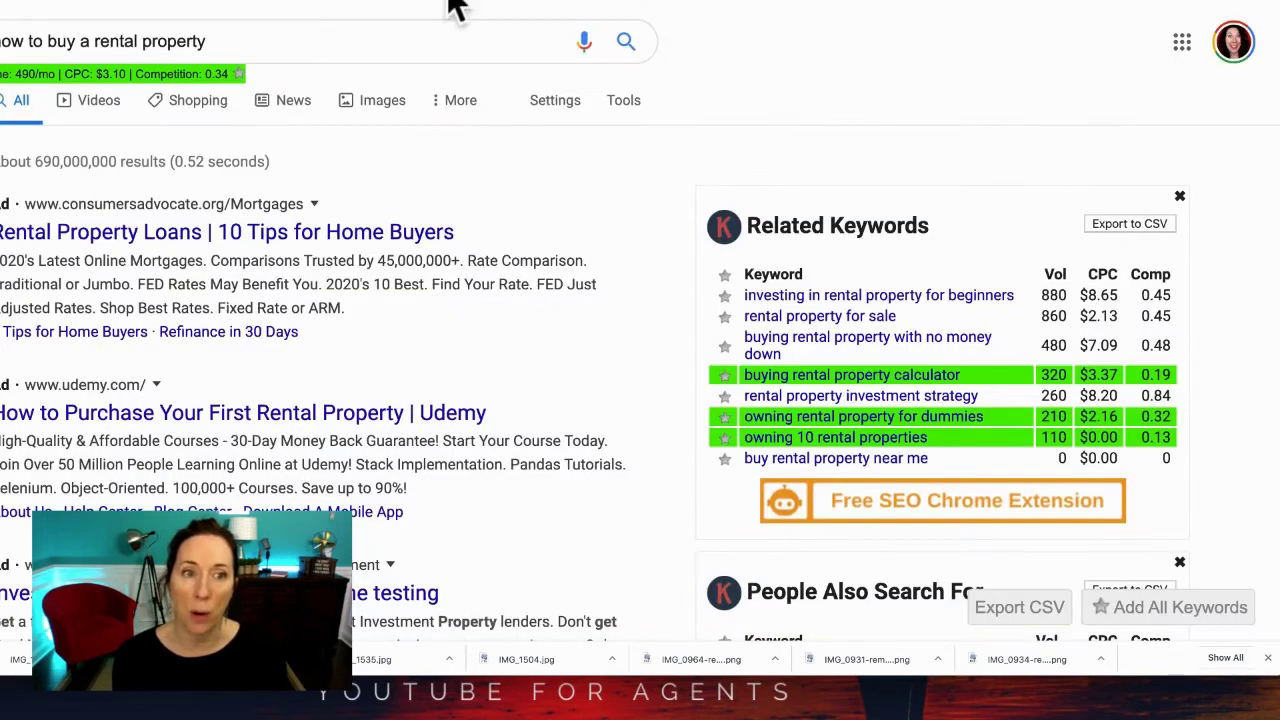
Step: Switch to the Google results, search for "dog friendly neighborhoods in san antonio" and examine the Related Keywords and People Also Search For volumes
drag(251, 37, 0, 40)
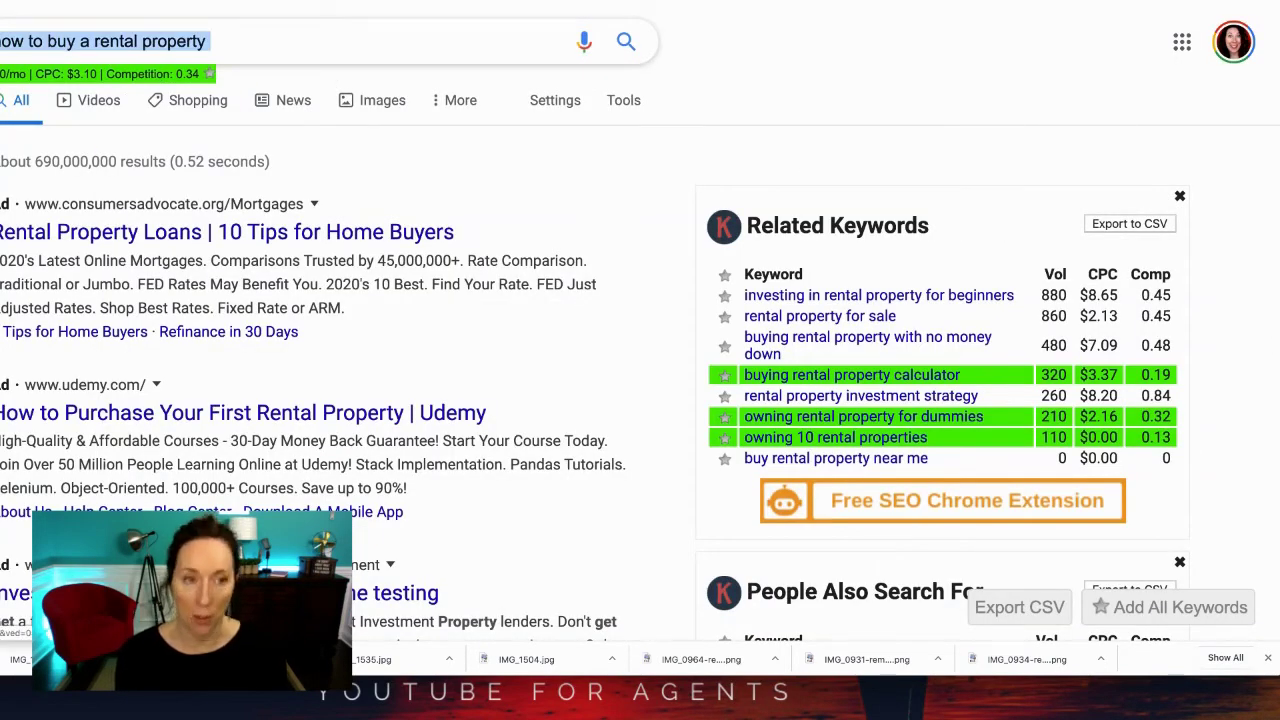
text(dog friendly )
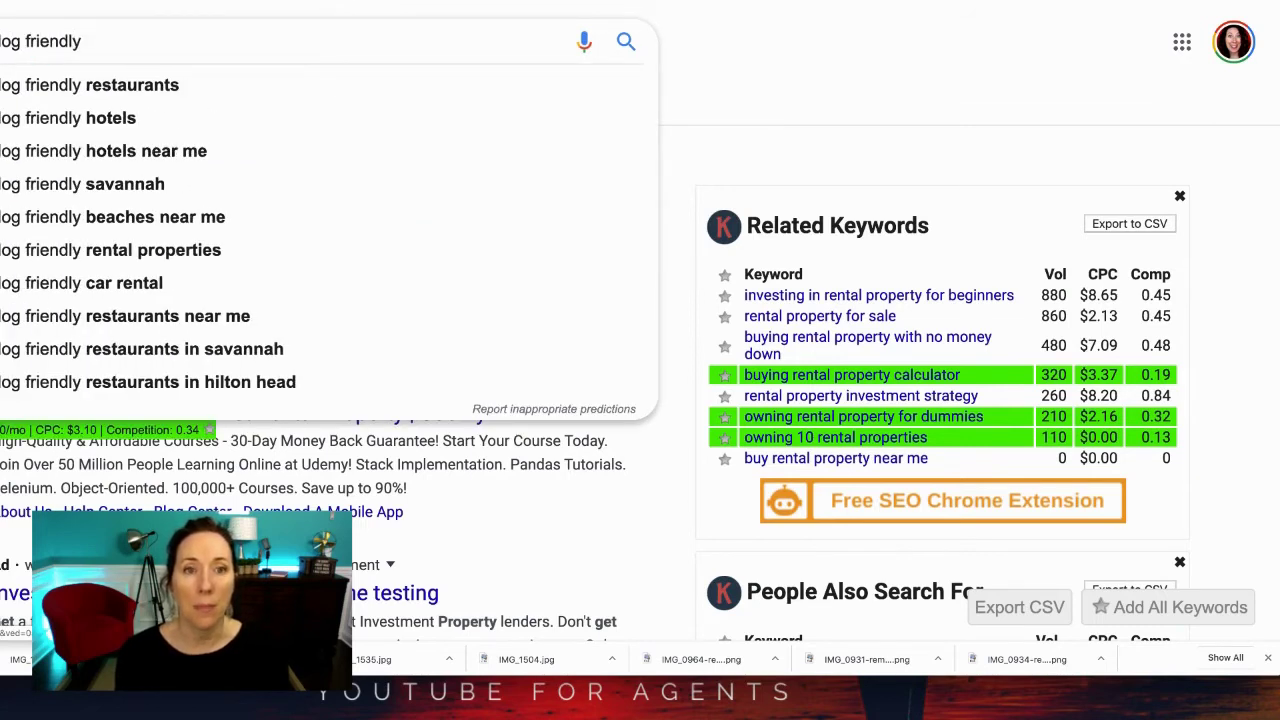
text(neighborhoods i)
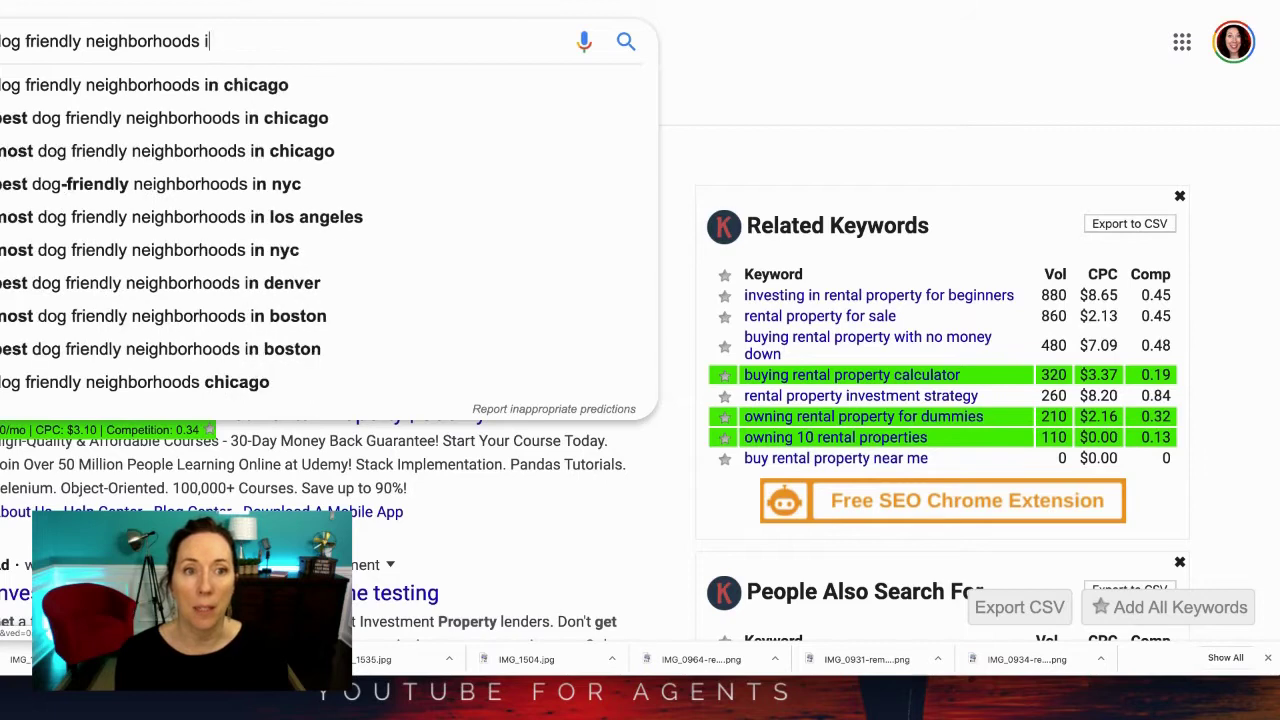
text(n san antonio)
key(Return)
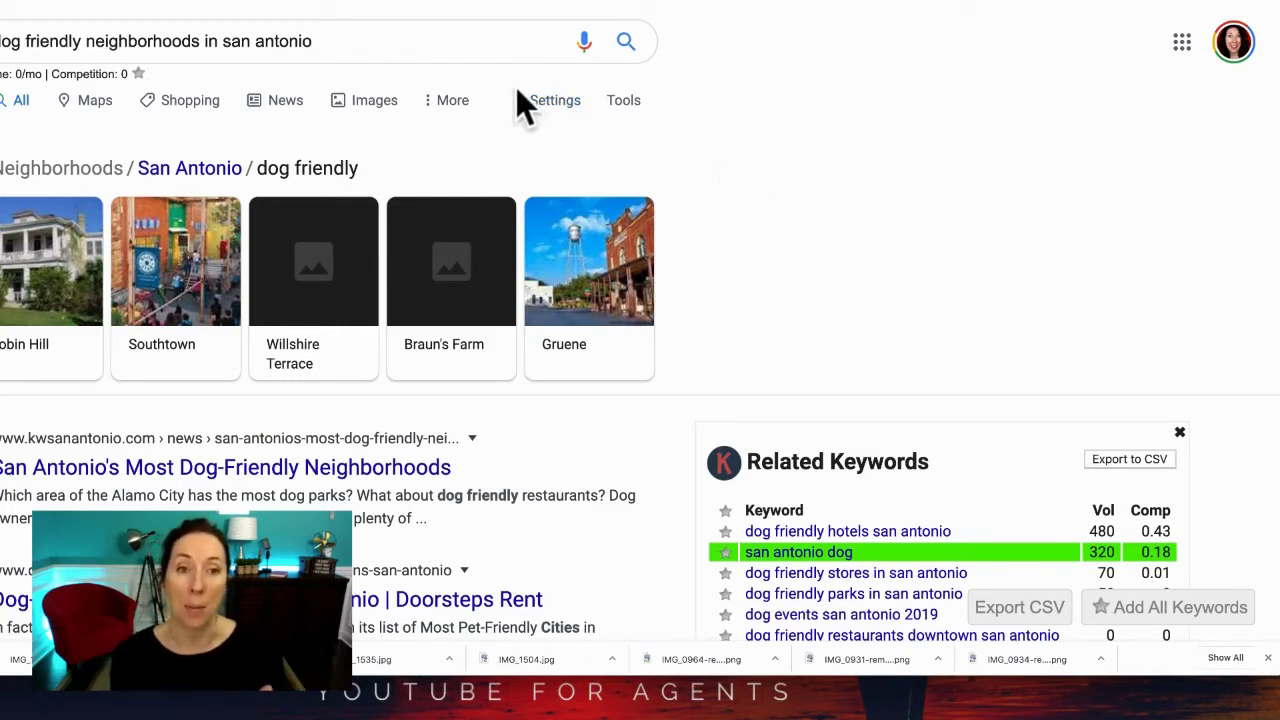
scroll(869, 152, down, 3)
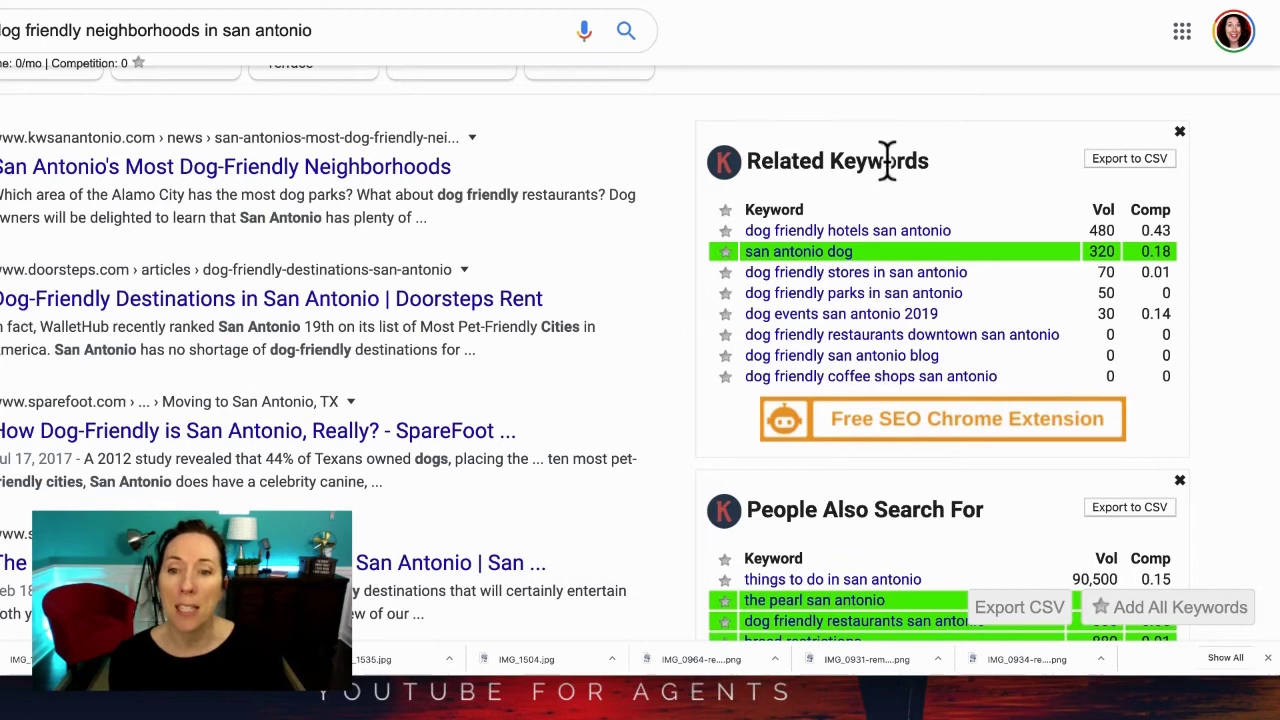
scroll(920, 180, down, 1)
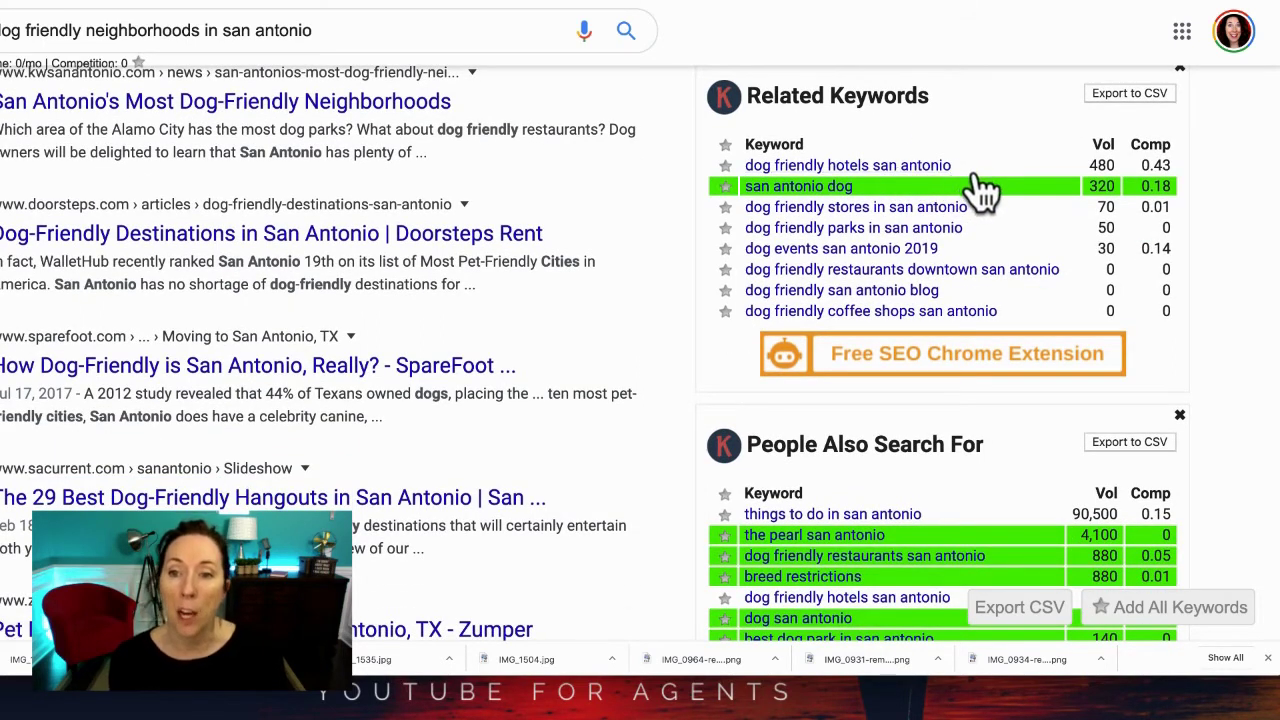
scroll(978, 190, down, 1)
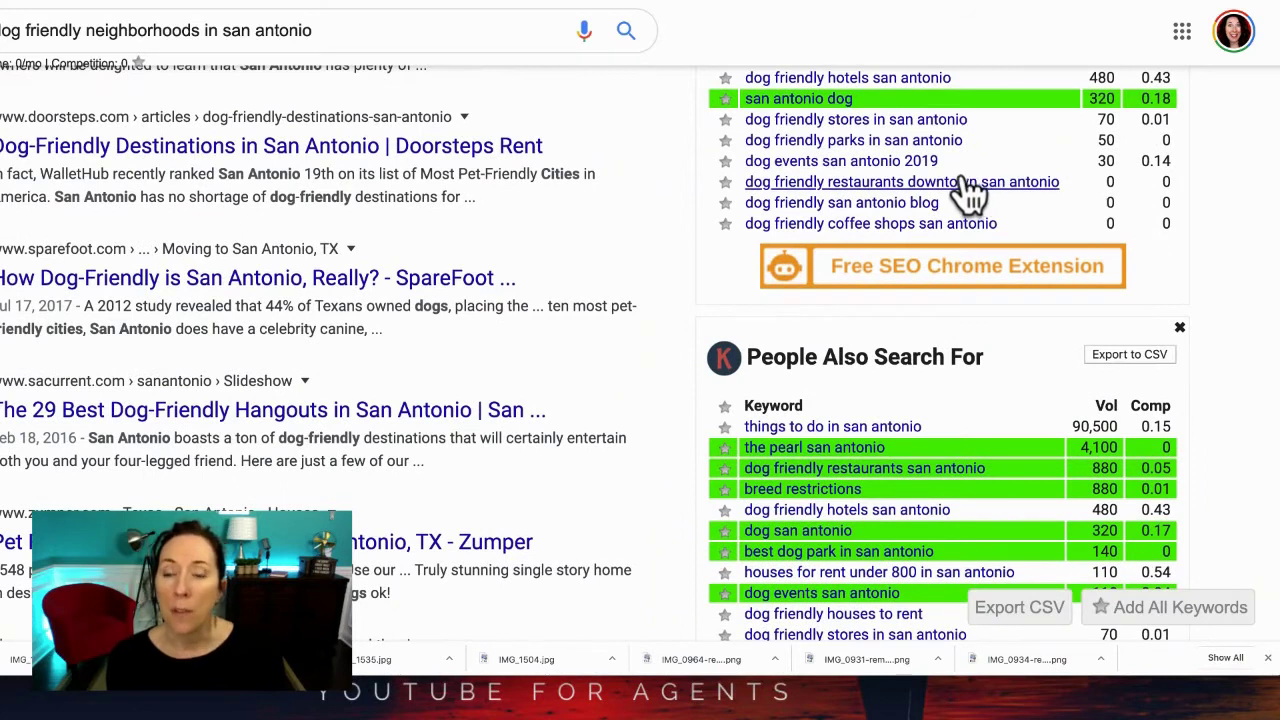
scroll(960, 180, up, 1)
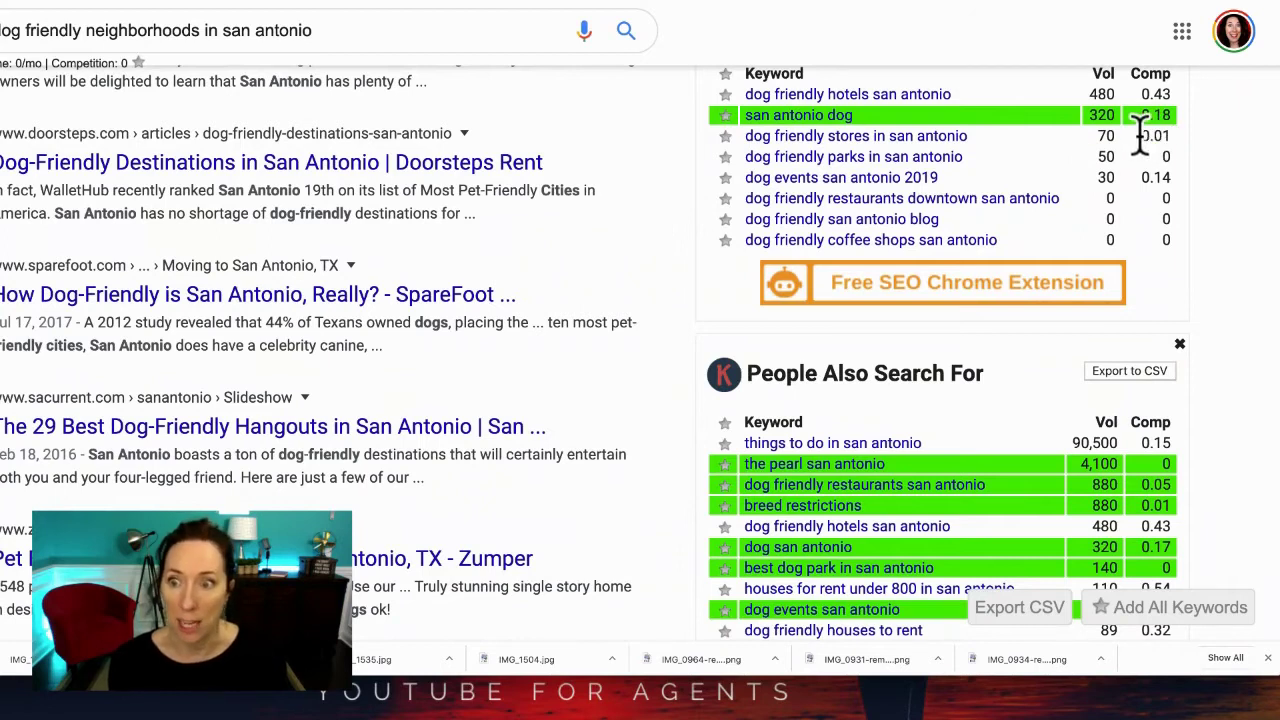
scroll(1130, 143, down, 5)
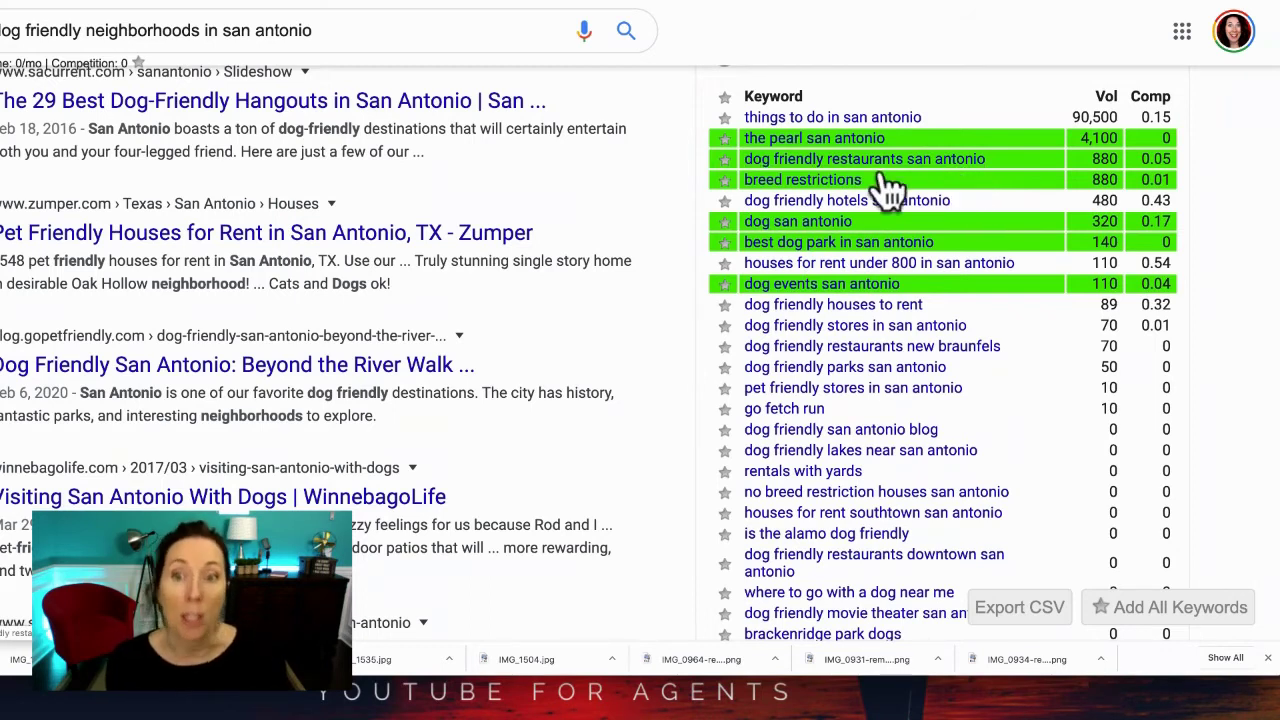
Step: Replace "neighborhoods" with "subdivision" in the Google query about dog friendly places in San Antonio
scroll(486, 177, up, 10)
drag(88, 40, 199, 40)
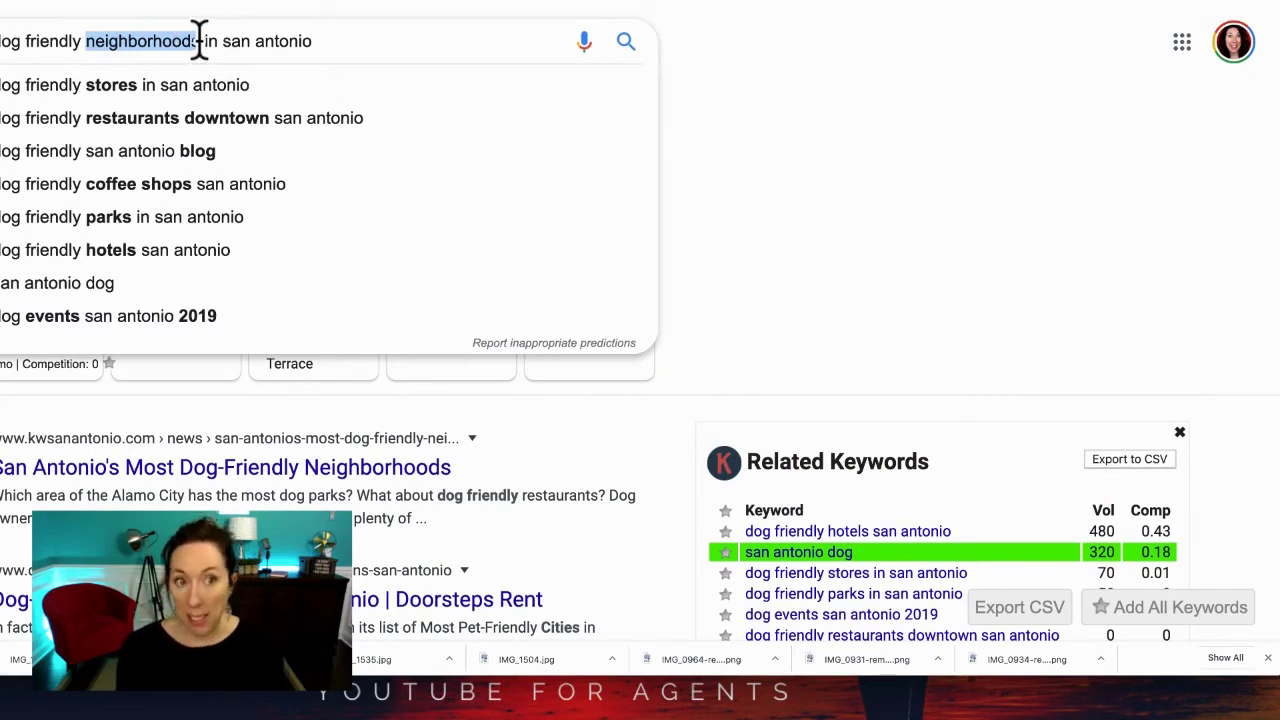
text(subdivision)
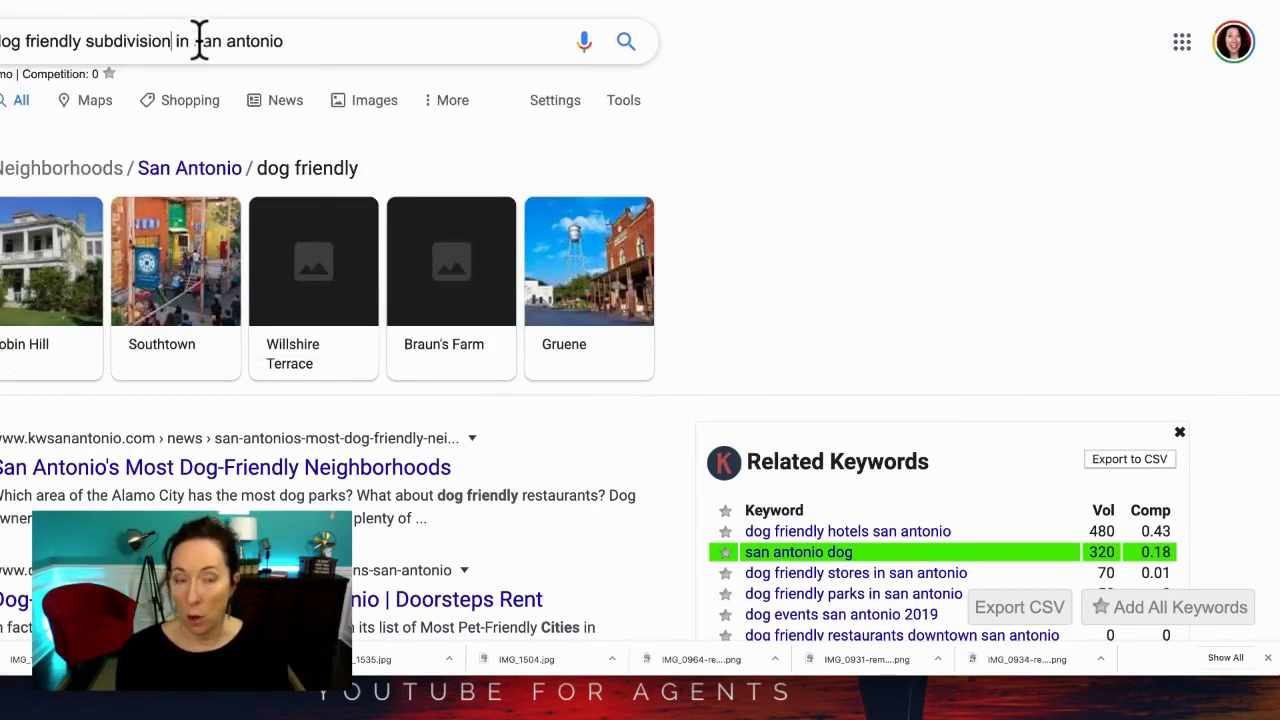